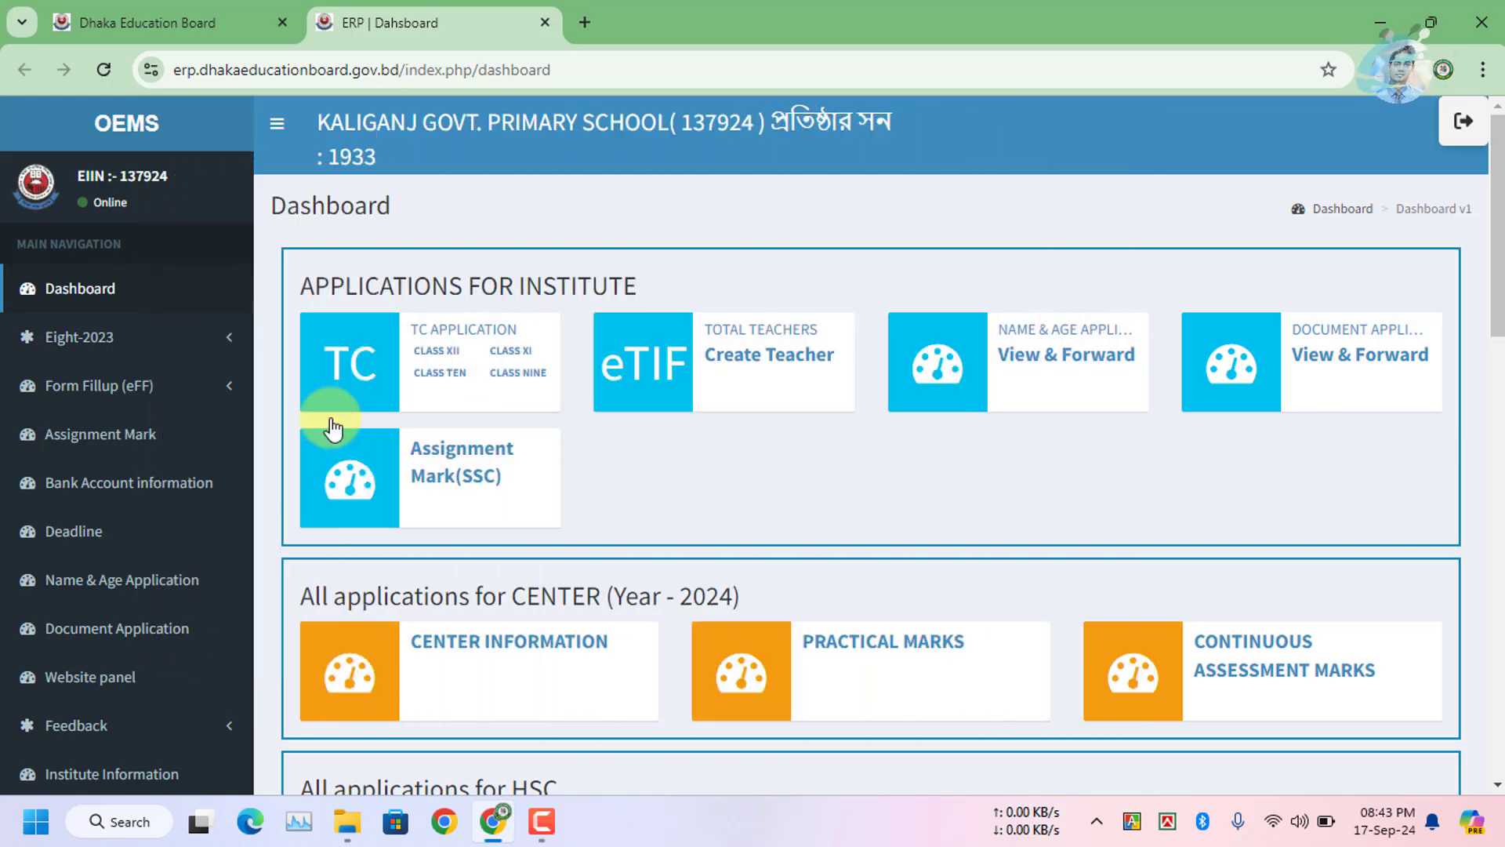
Open the Class Eight electronic student information form (eSIF) for session 2024
scroll(332, 430, "down", 8)
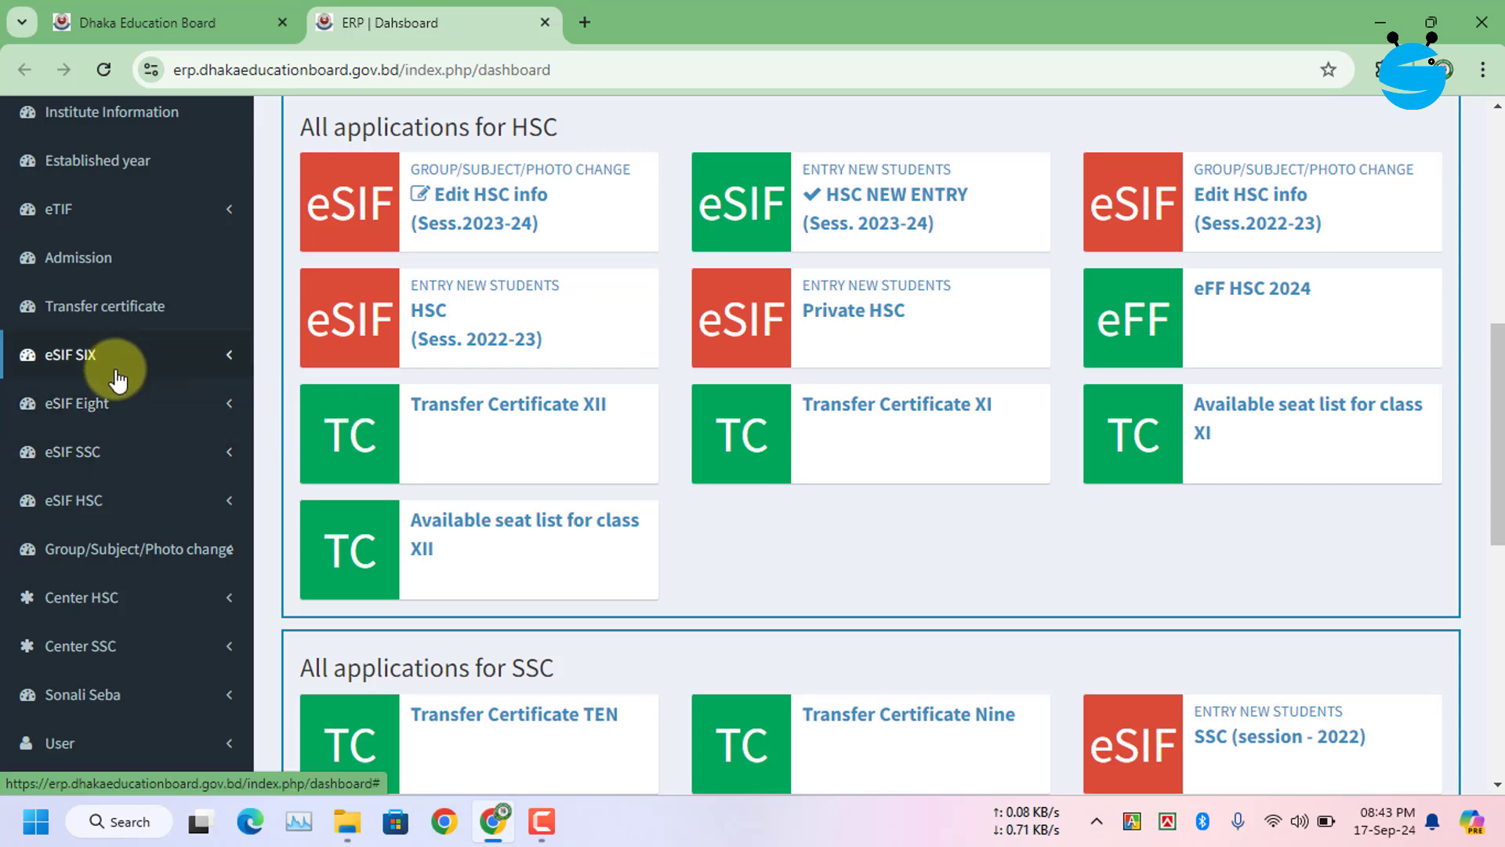
left_click(220, 405)
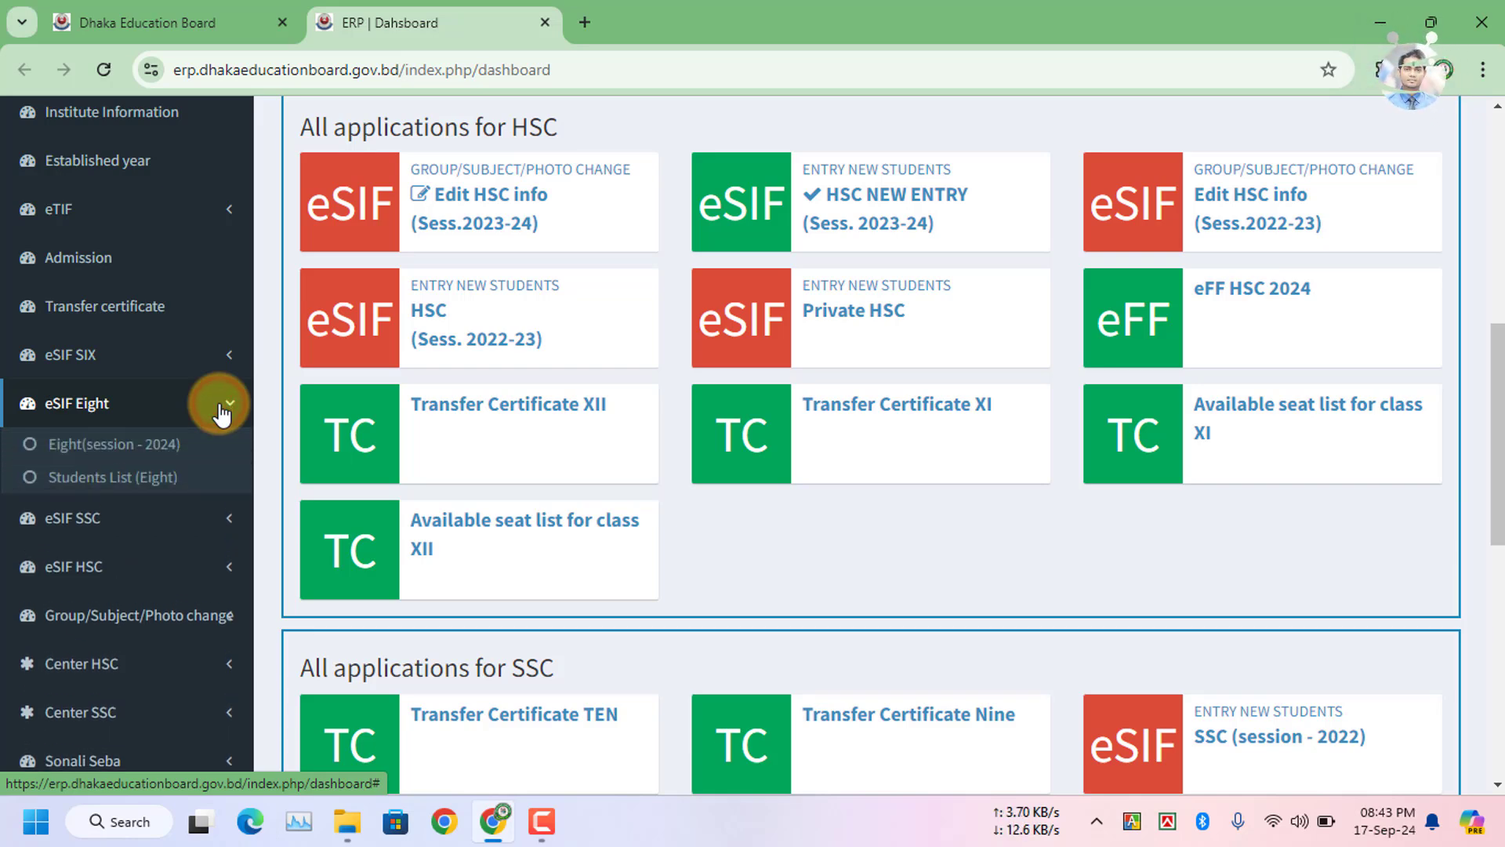
left_click(113, 445)
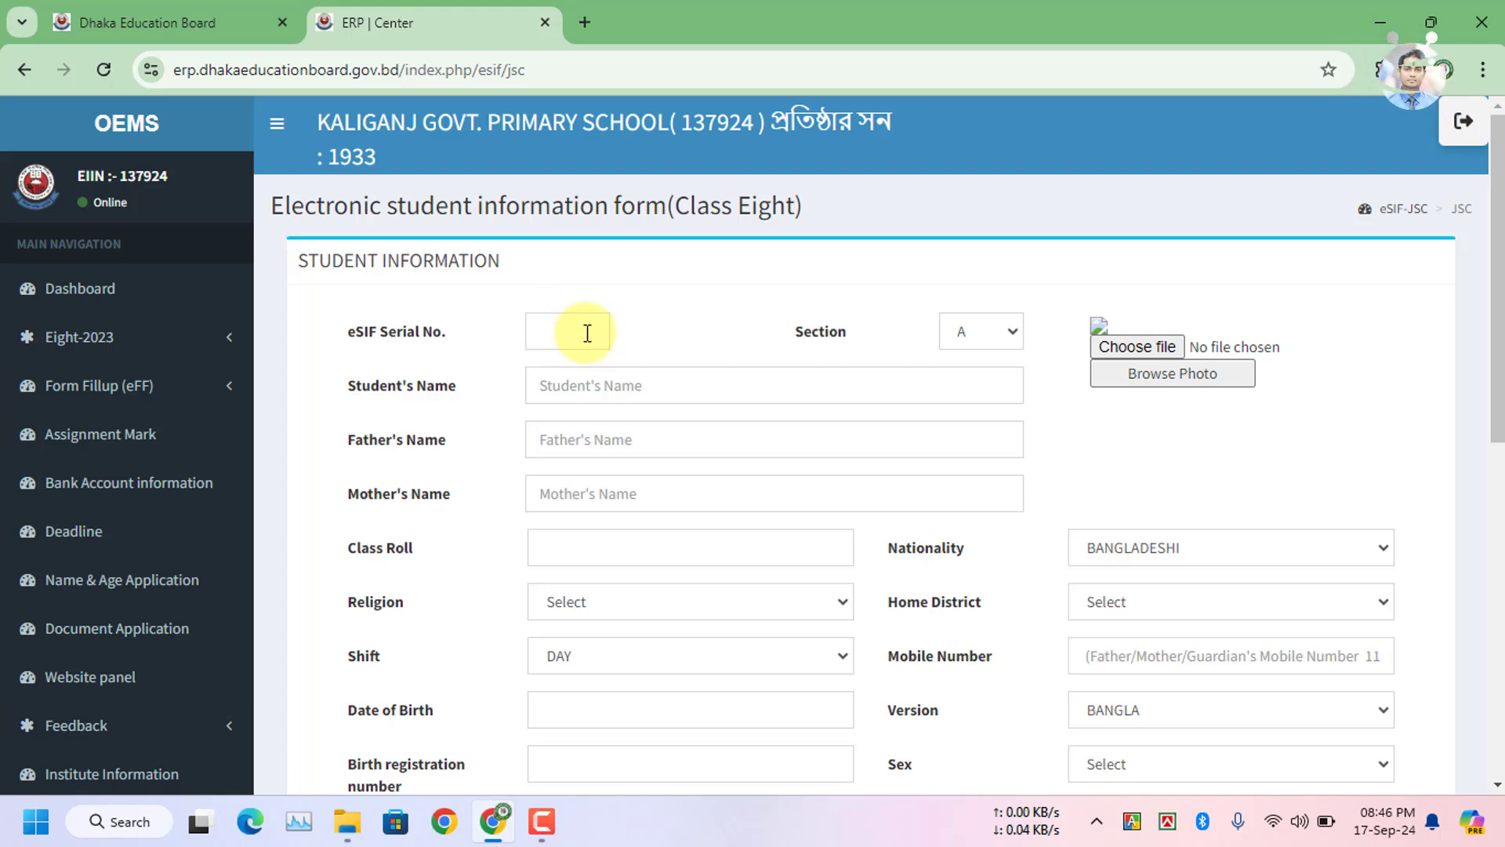
Examine the available choices for section, nationality, religion, home district and shift in the student information form
left_click(1011, 332)
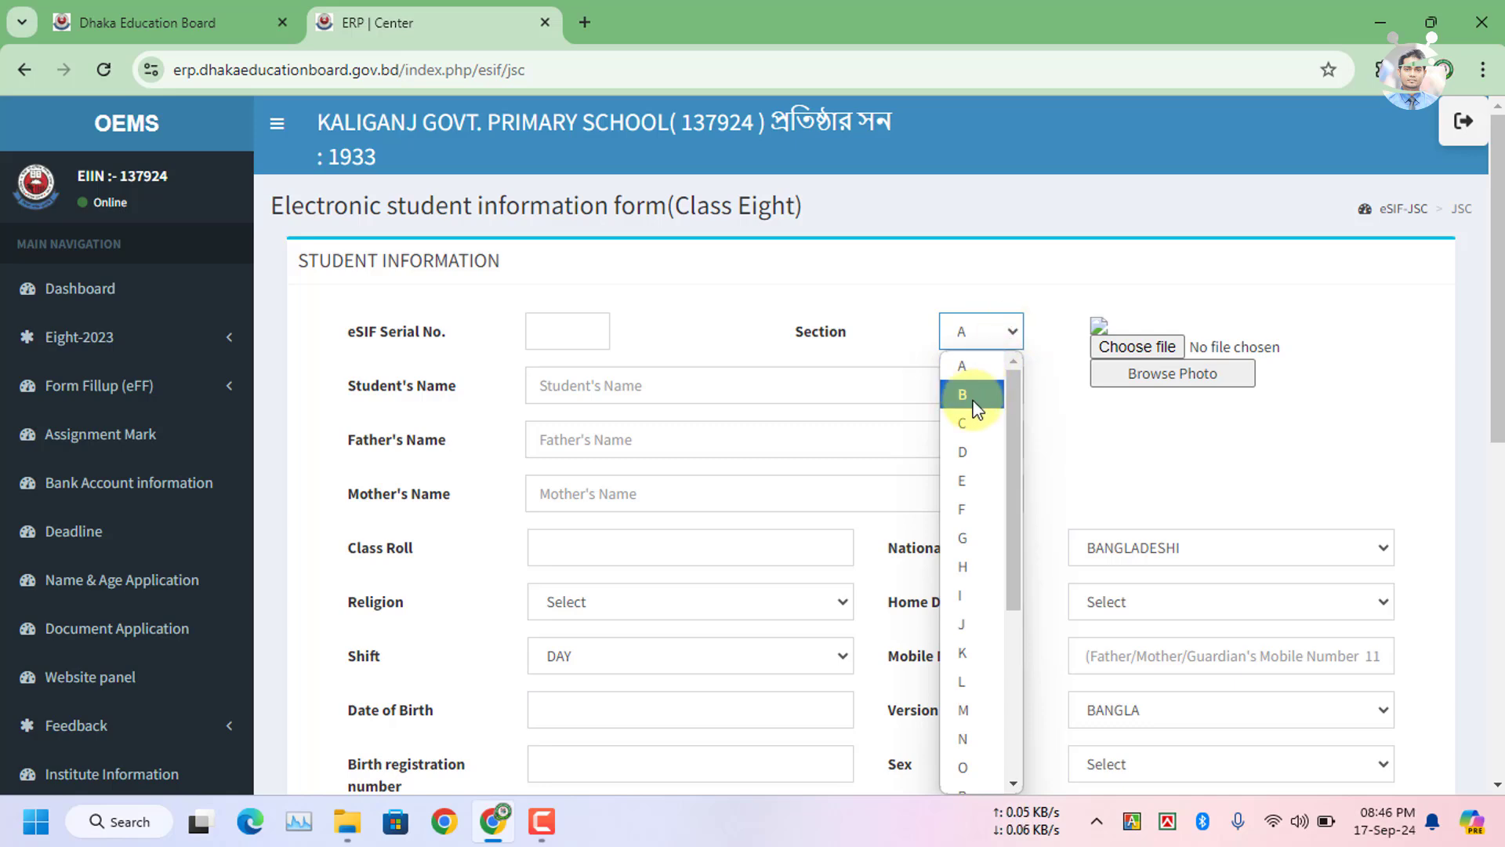
left_click(993, 343)
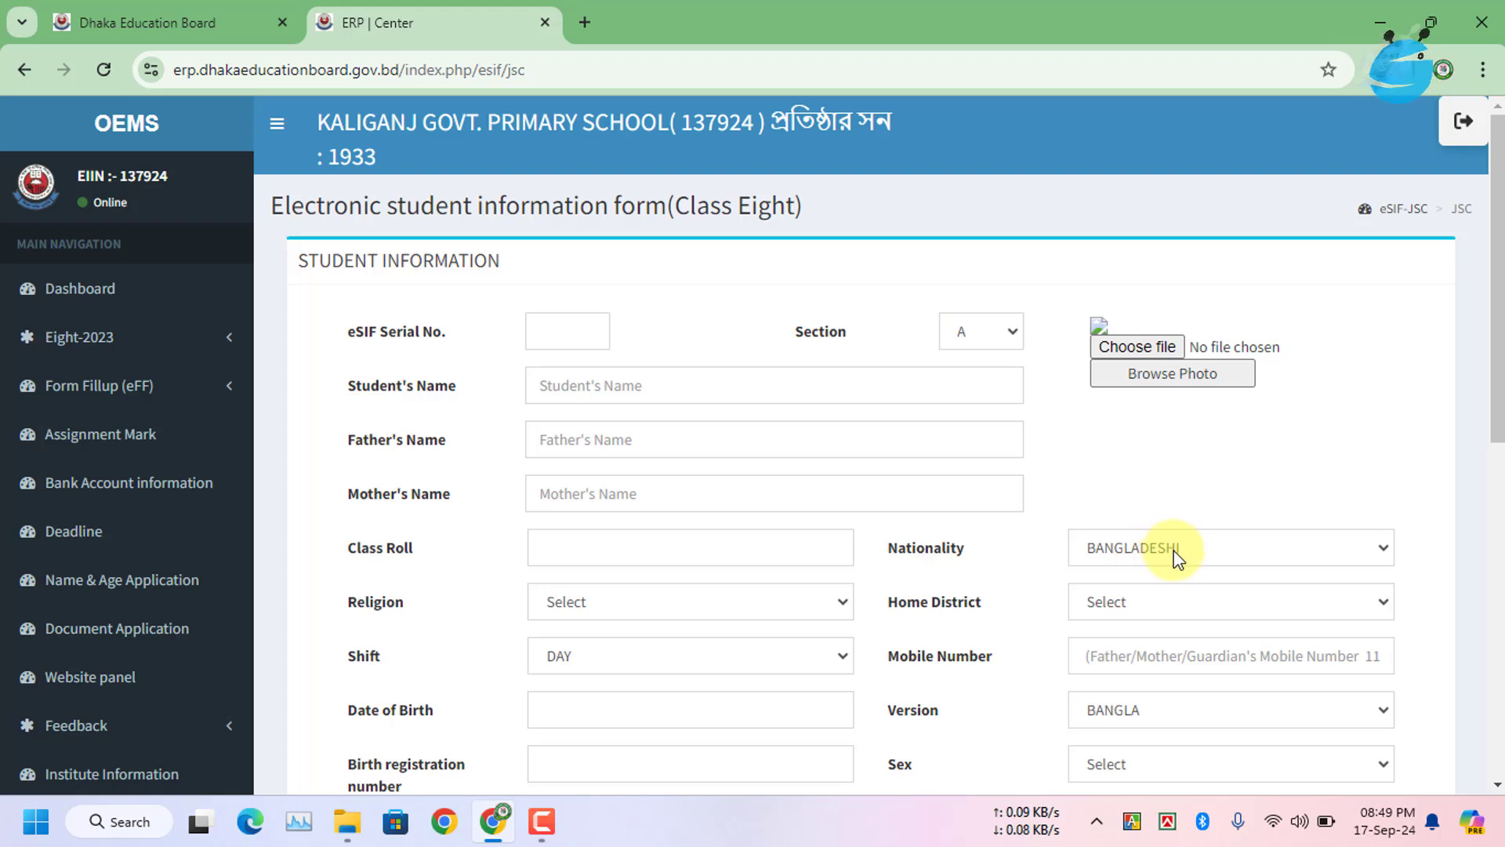
left_click(1215, 549)
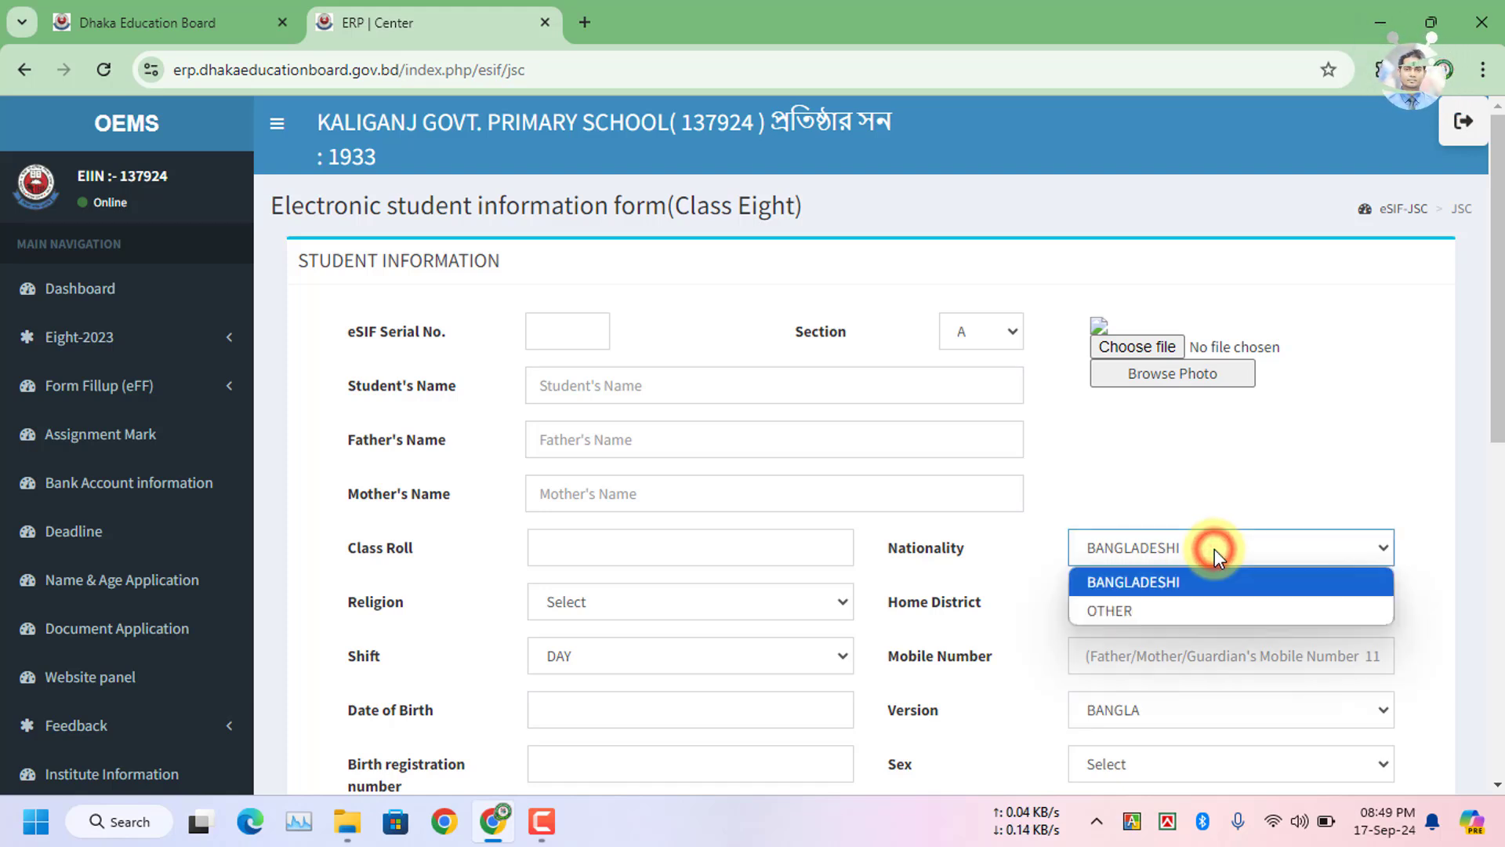
left_click(1144, 511)
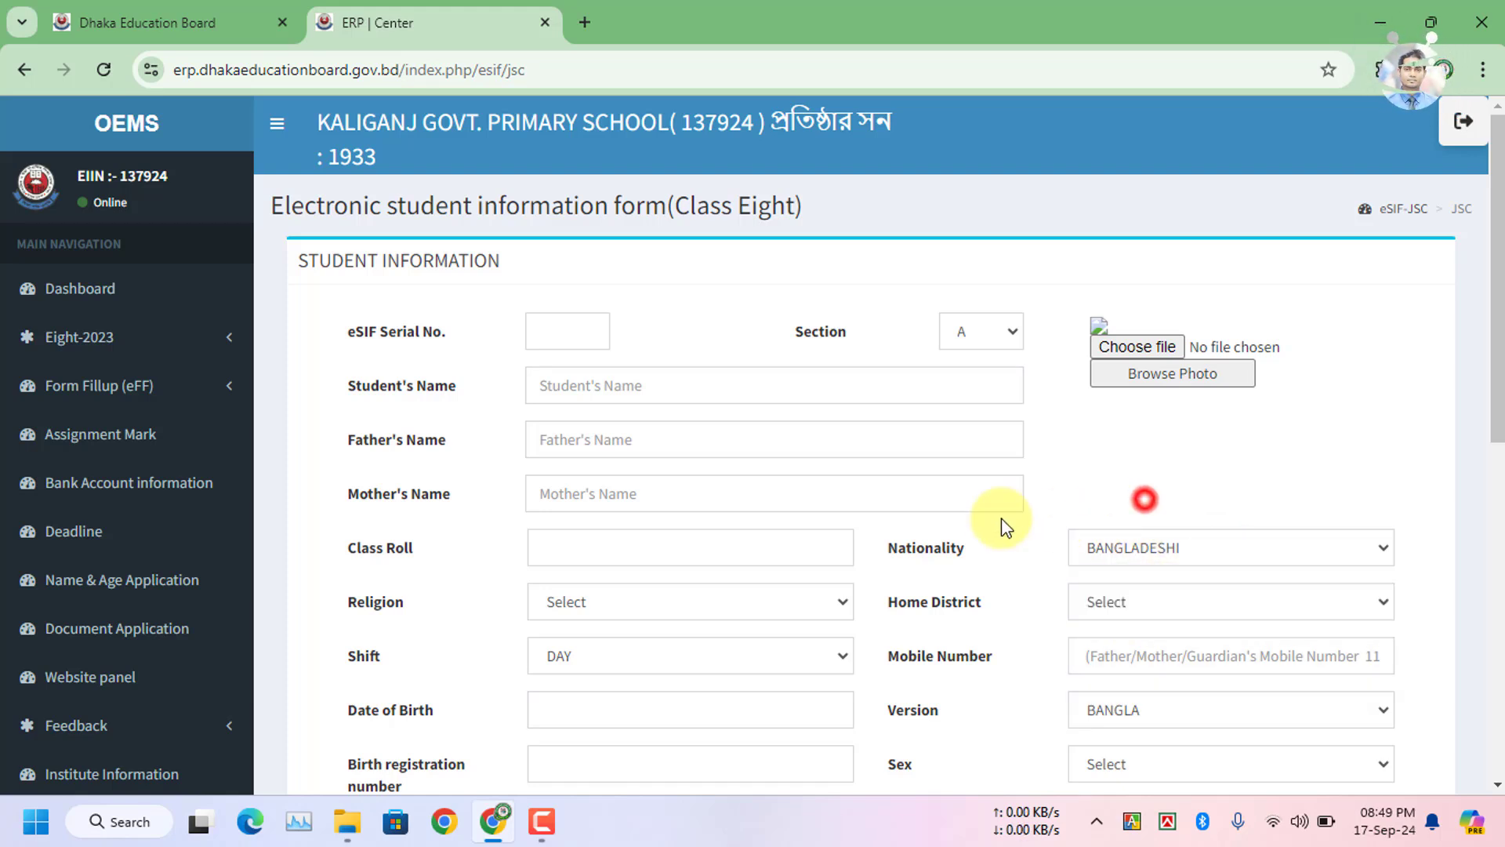
left_click(822, 604)
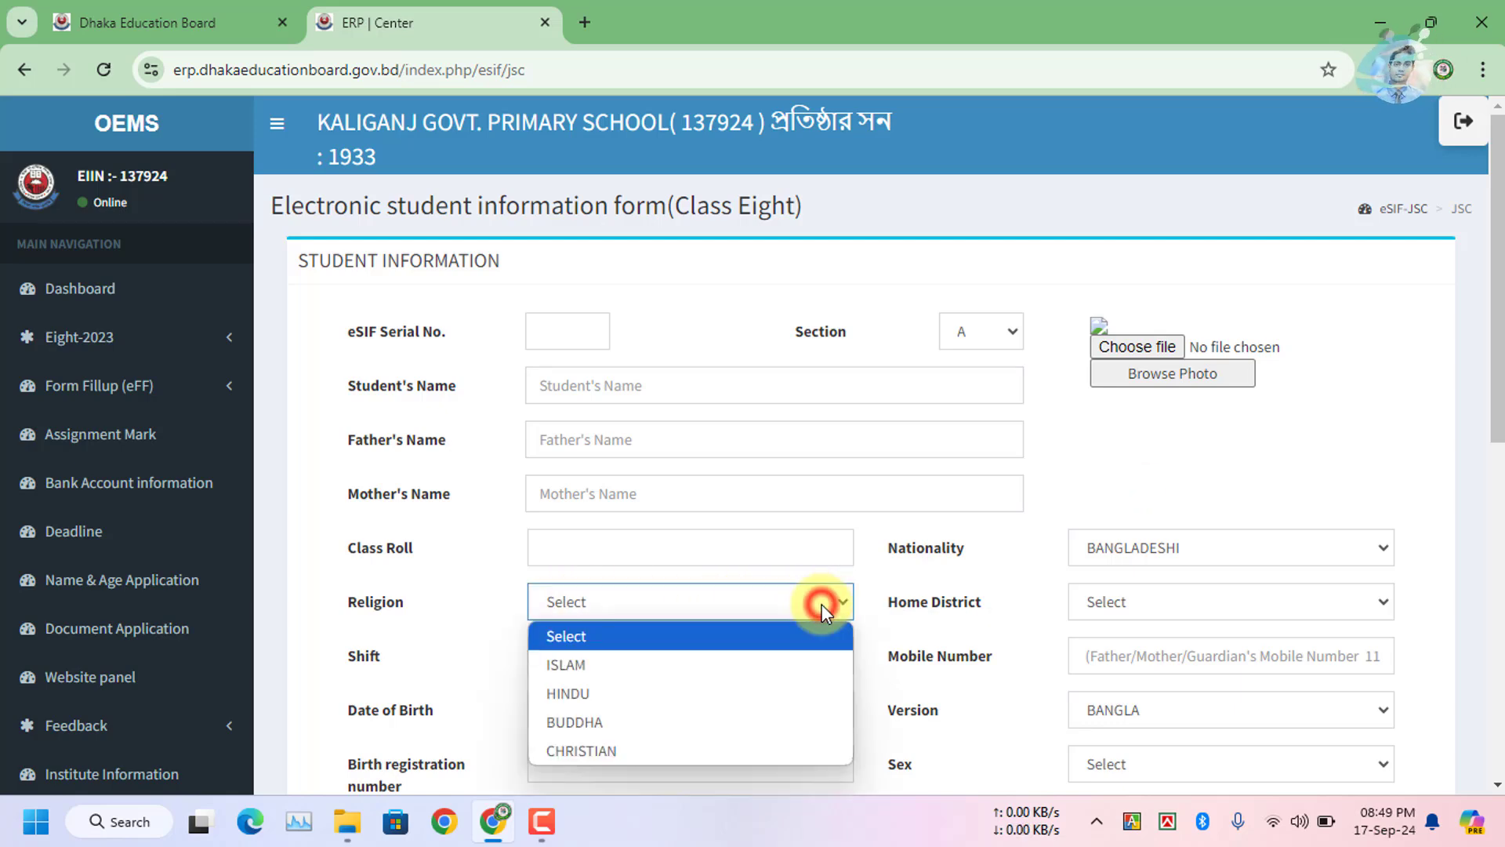
left_click(822, 603)
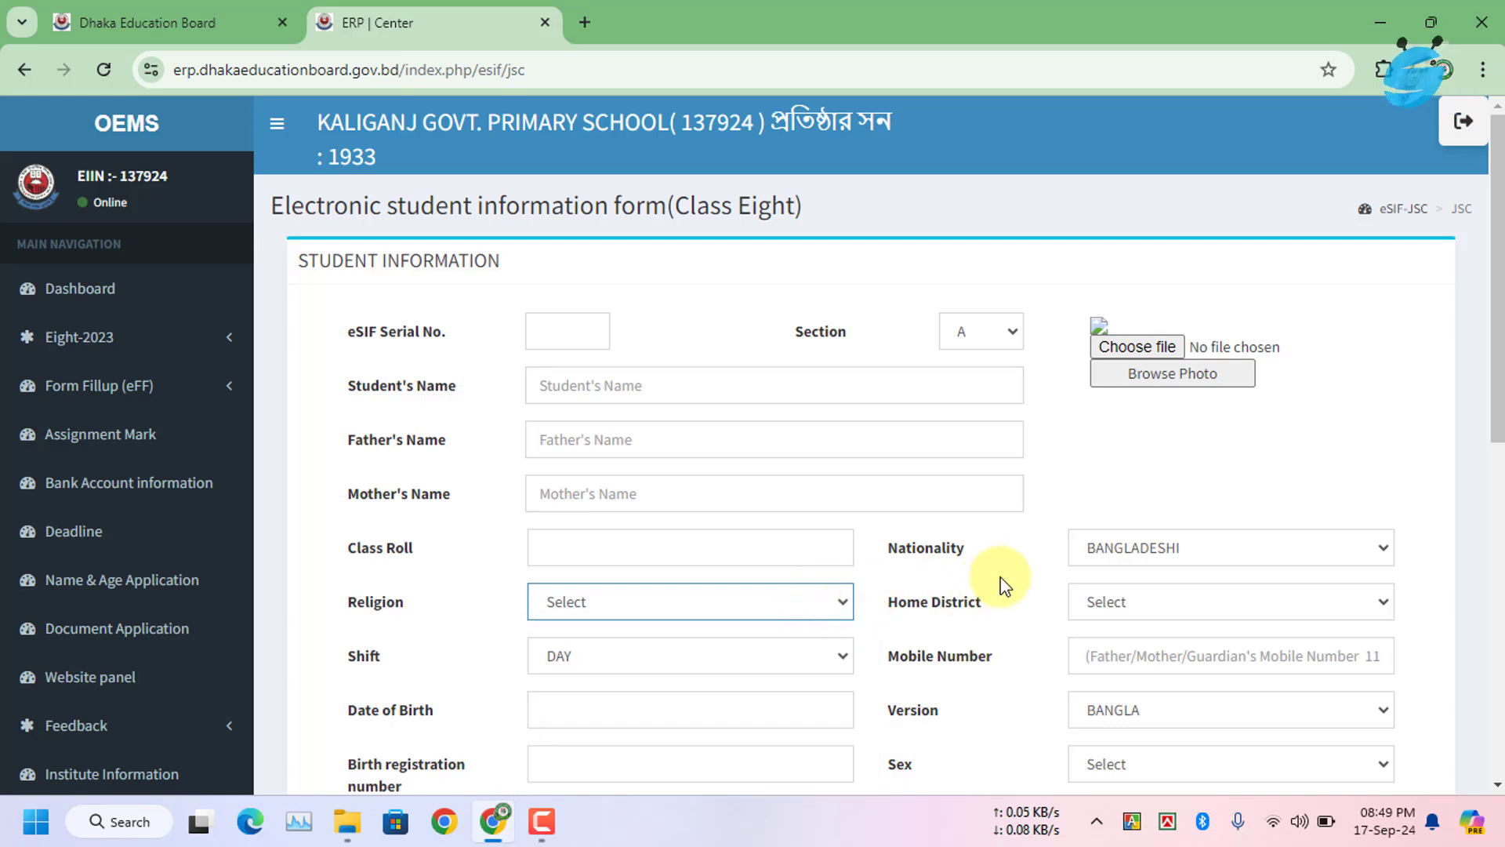
left_click(1278, 613)
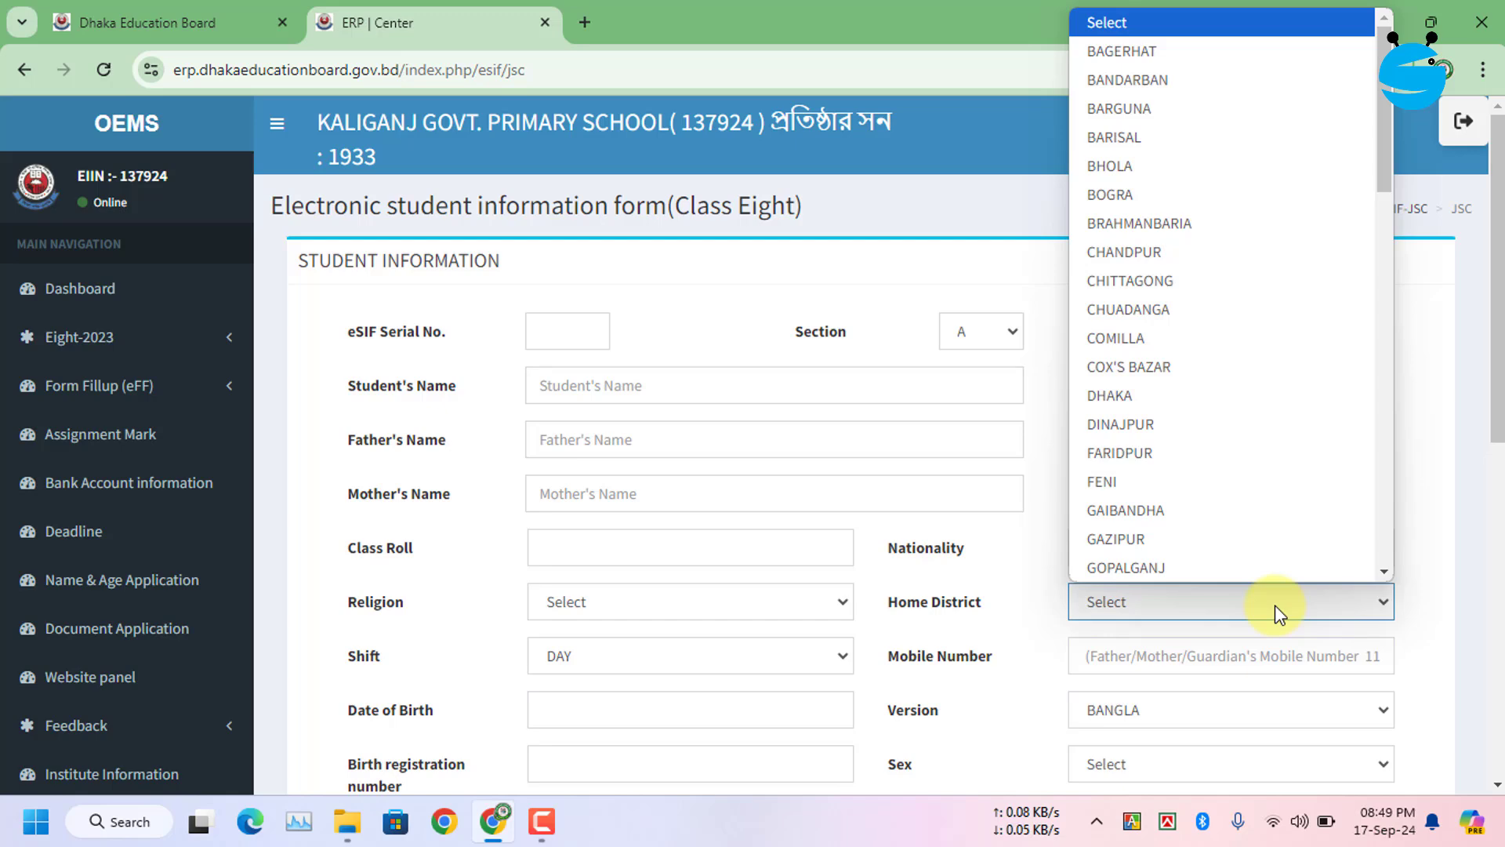
left_click(1275, 604)
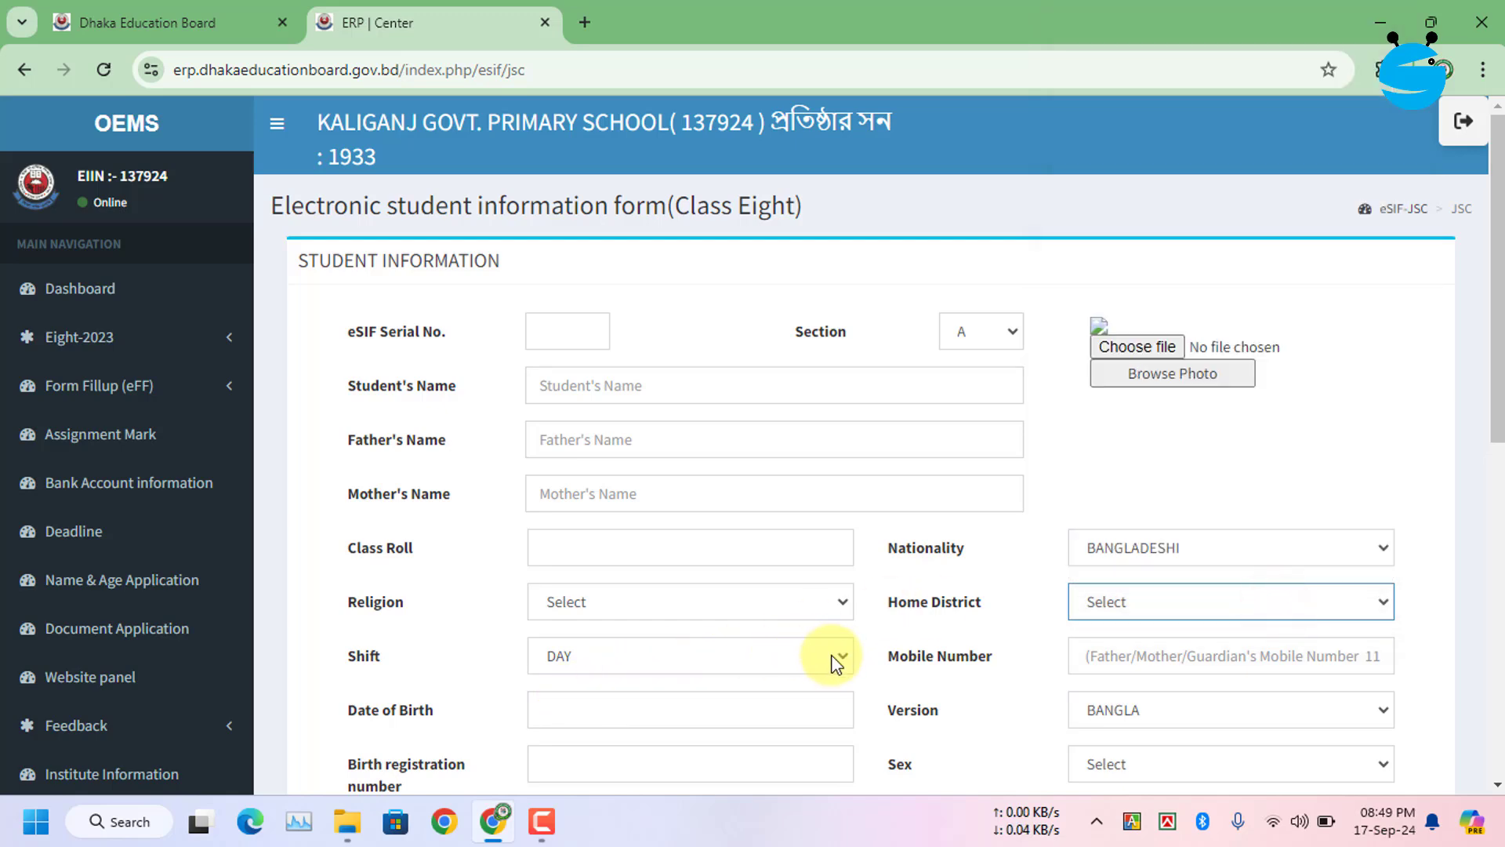
left_click(732, 656)
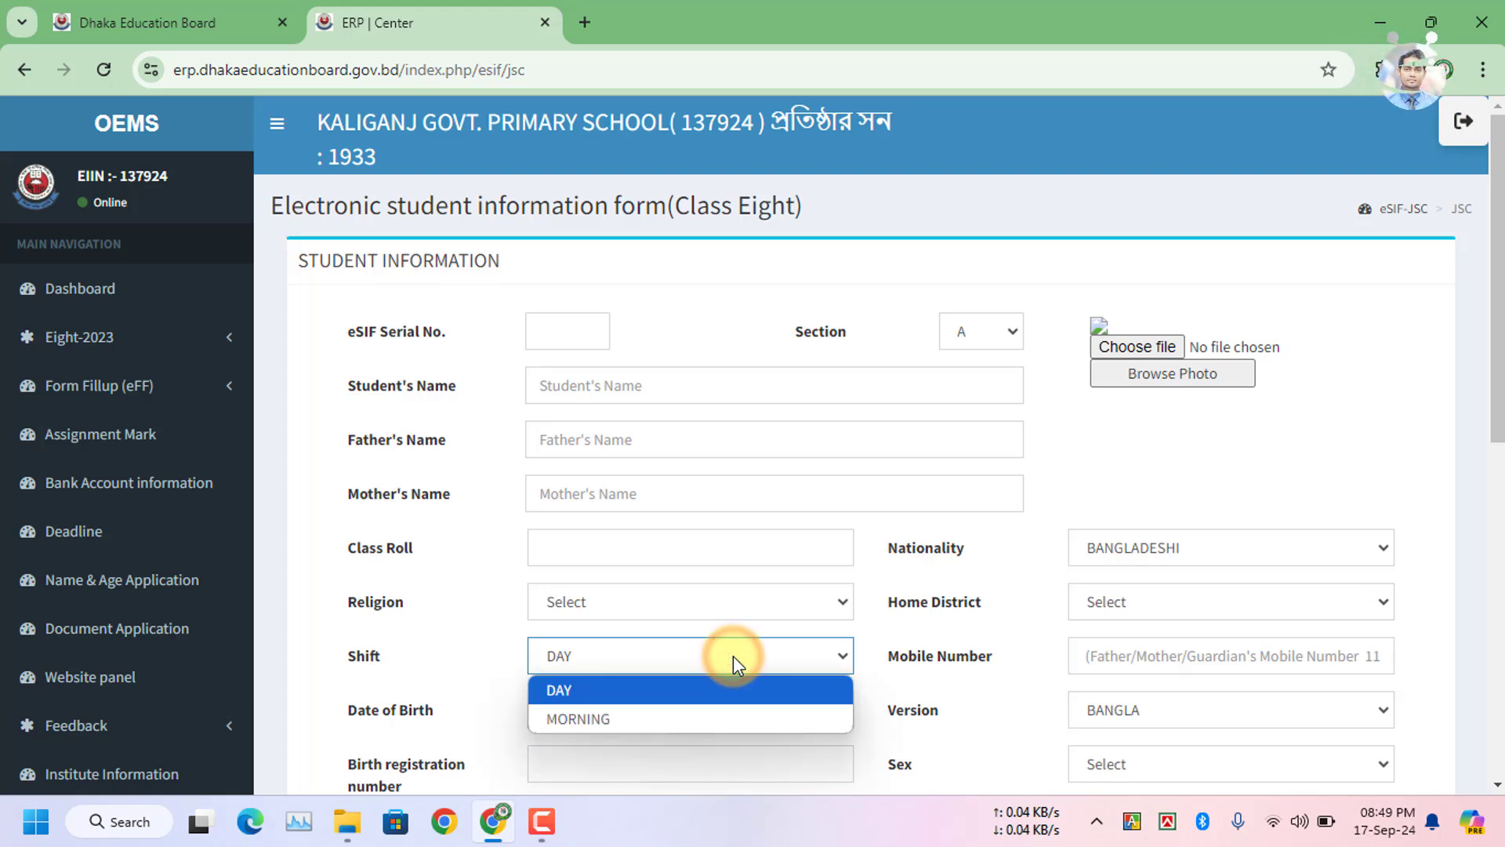
left_click(732, 655)
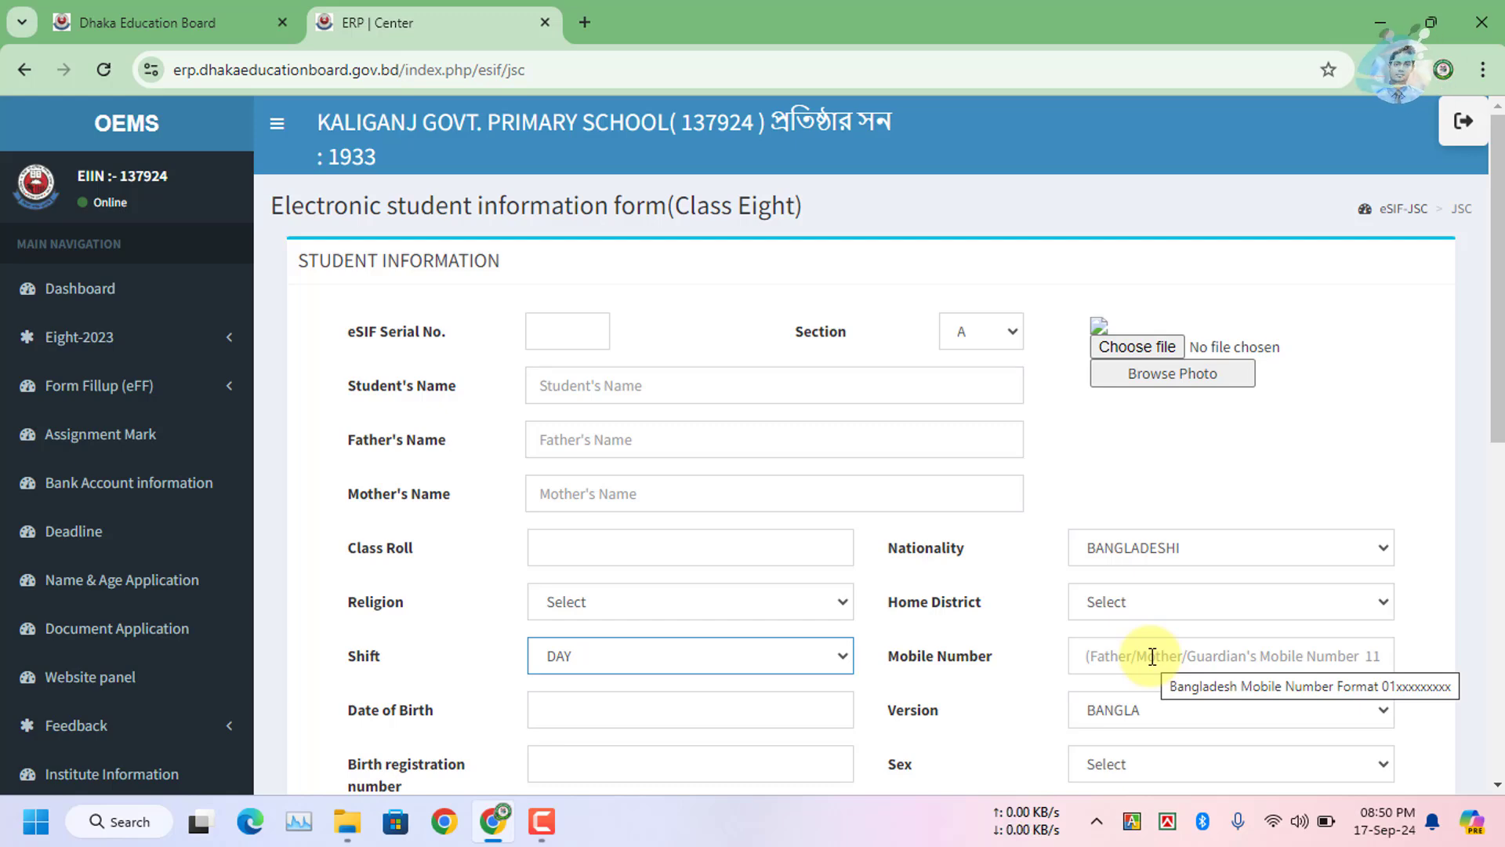
Examine the date of birth field and the choices for version, sex and optional subject, along with the compulsory subject list
left_click(716, 708)
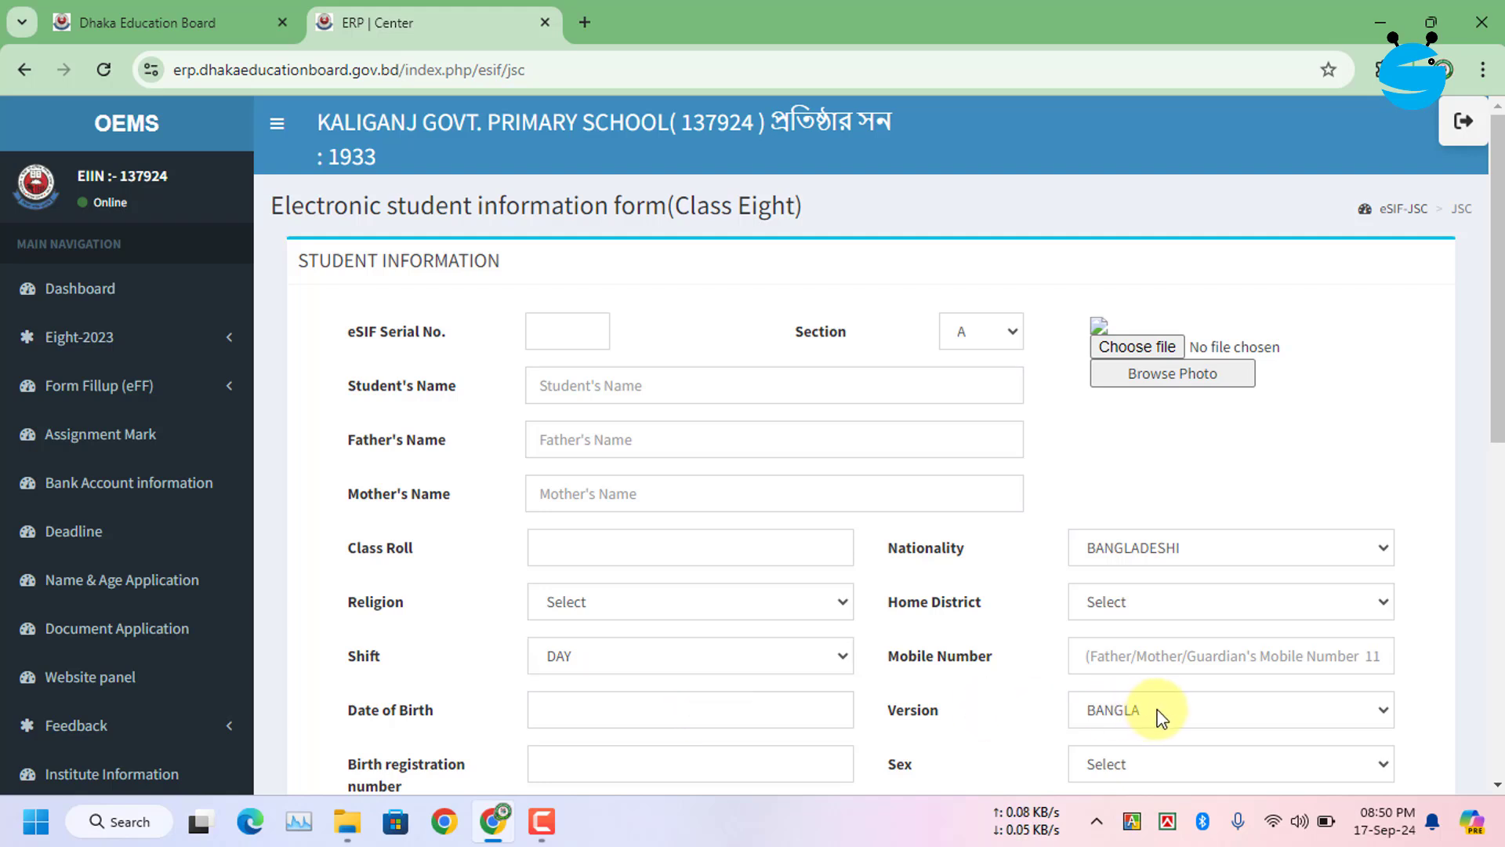
left_click(1197, 708)
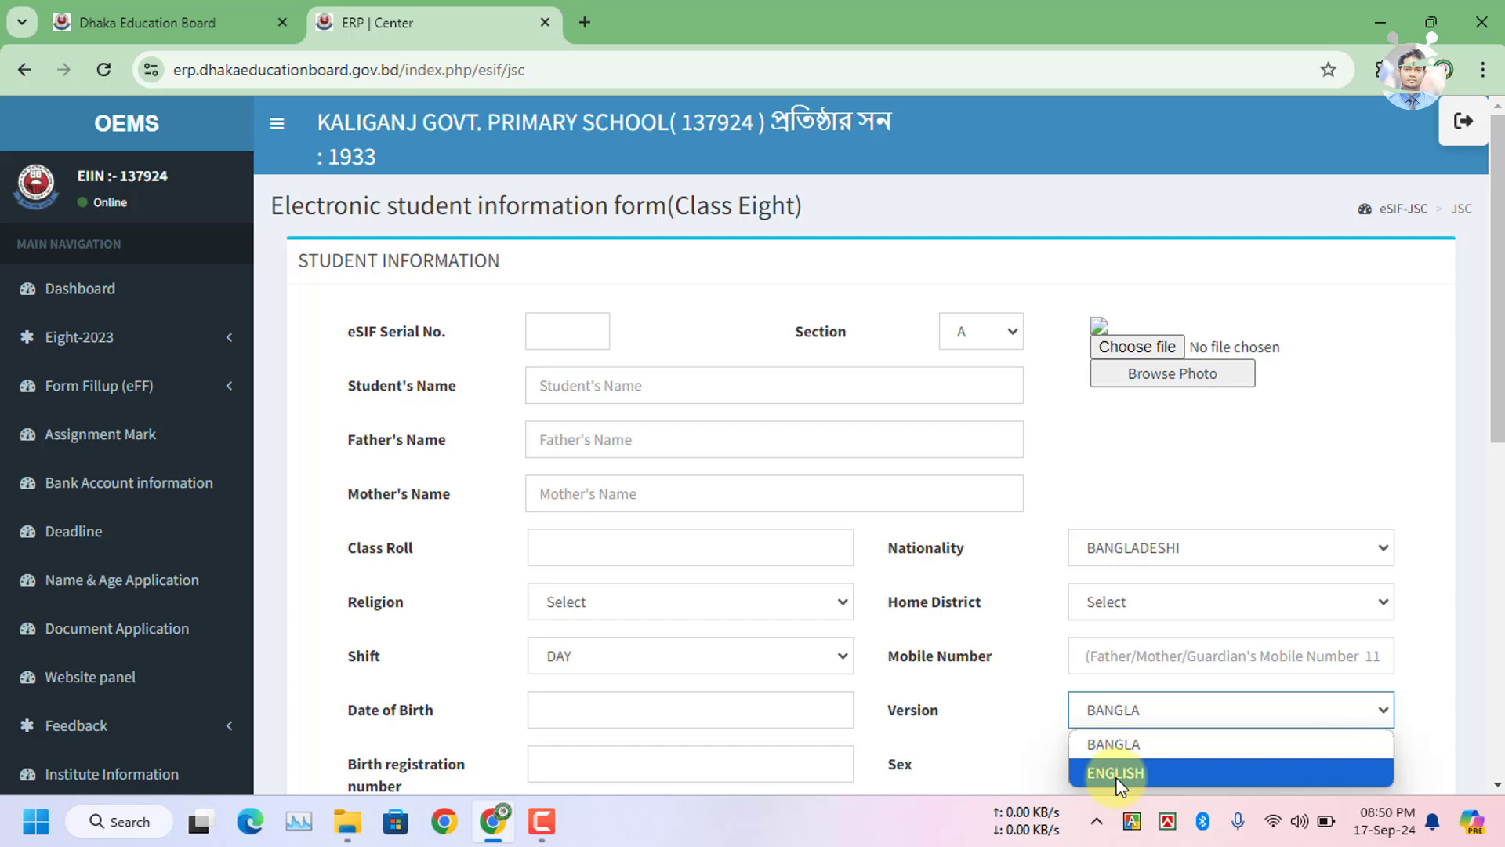
left_click(1029, 710)
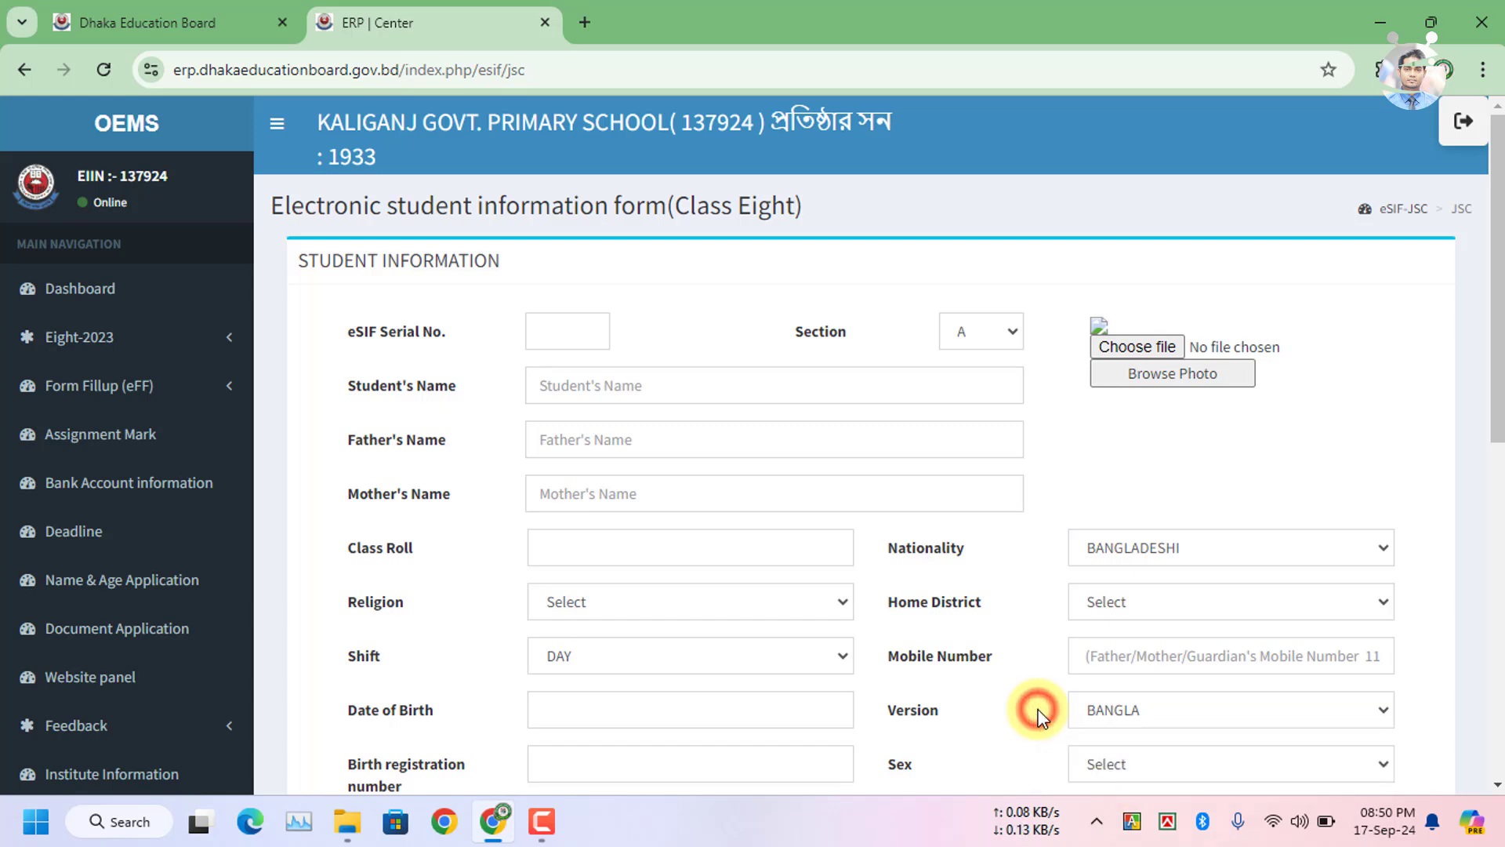
scroll(1039, 715, "down", 1)
scroll(1039, 715, "down", 5)
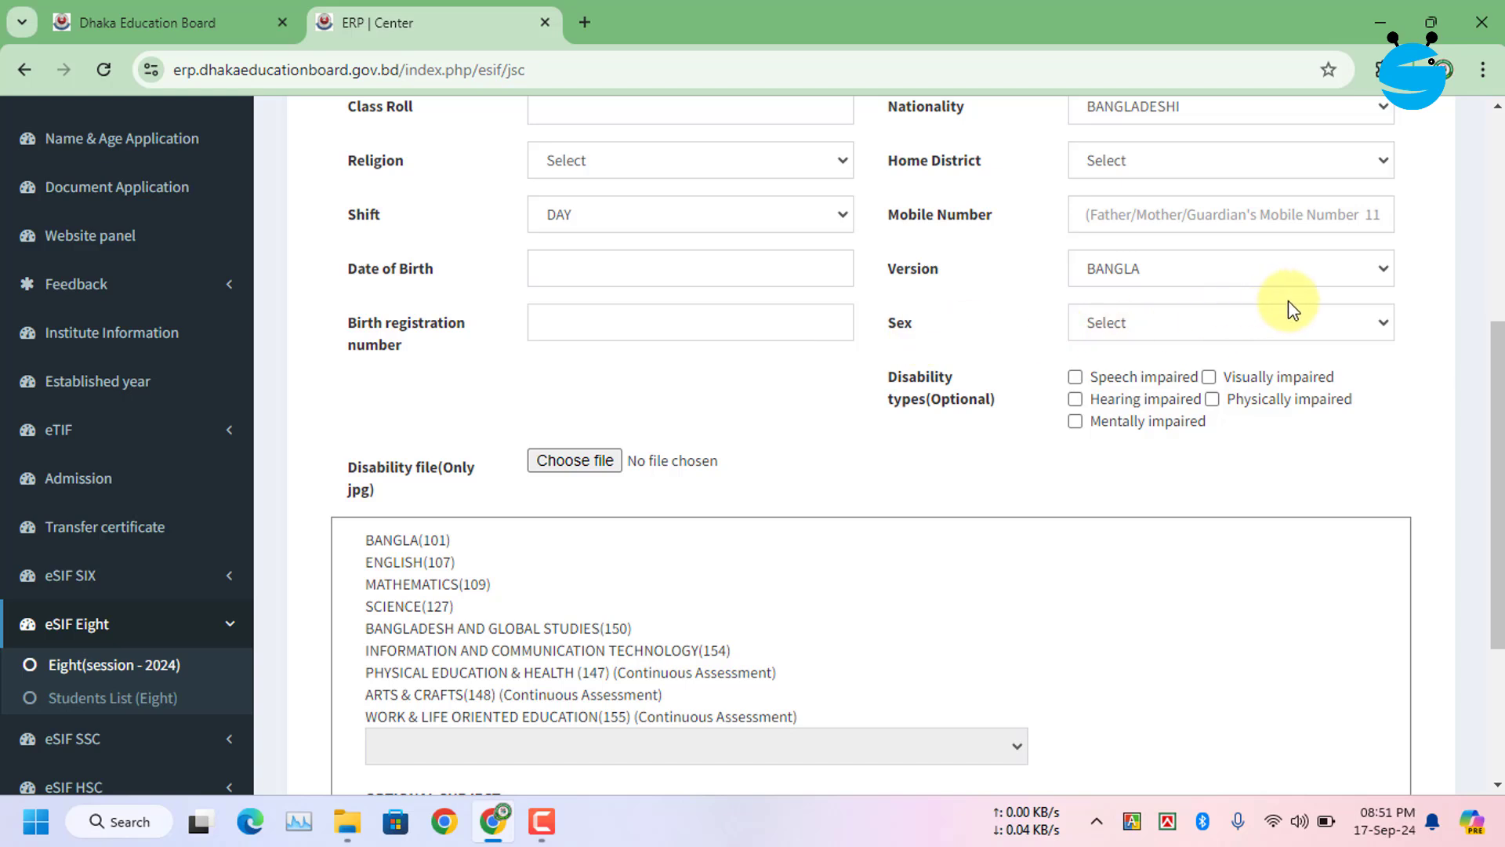
left_click(1267, 326)
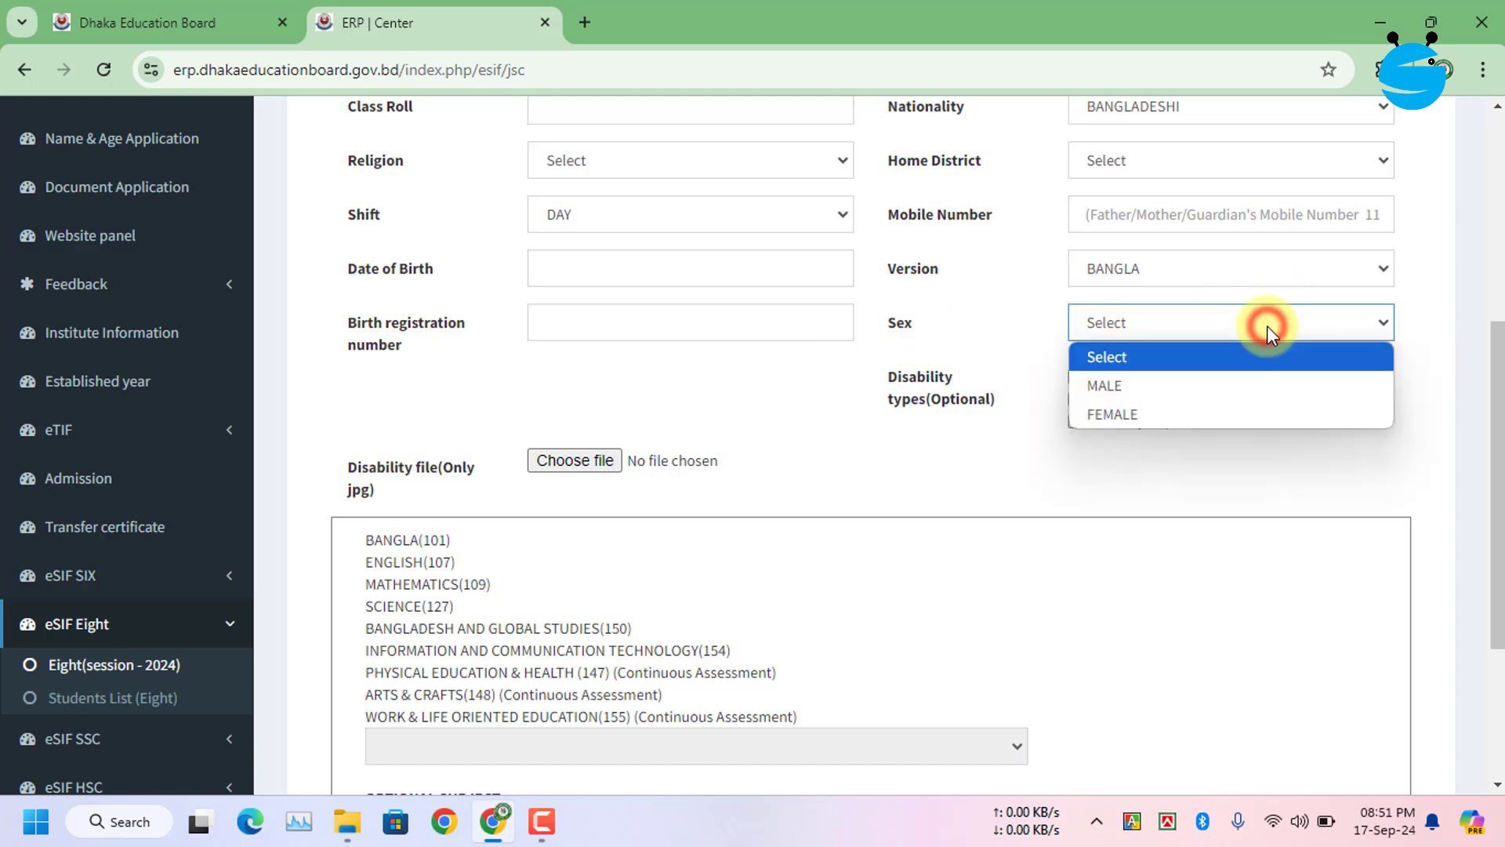
left_click(1267, 326)
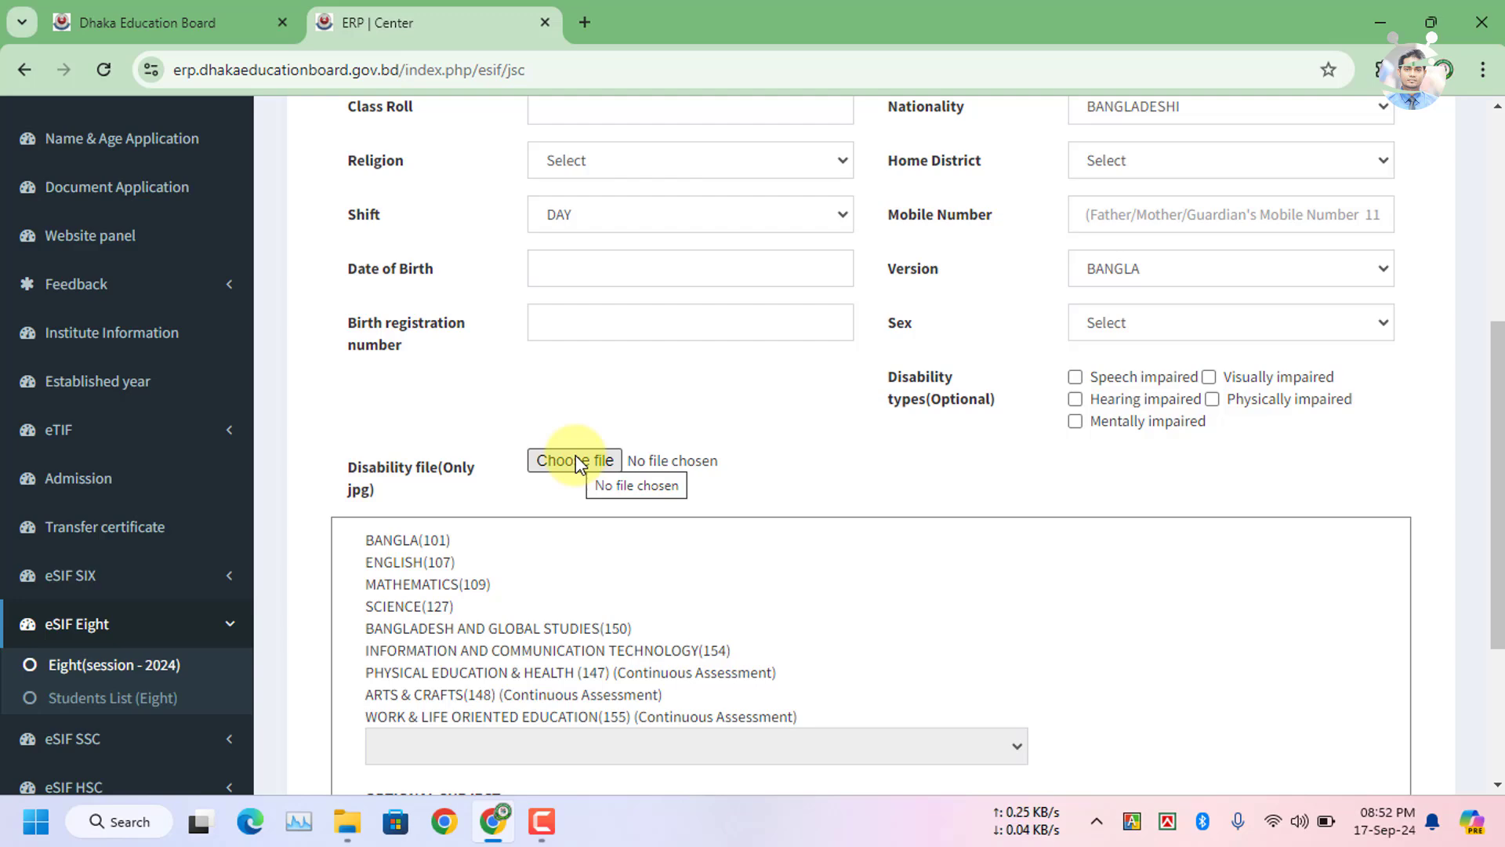
scroll(576, 455, "down", 3)
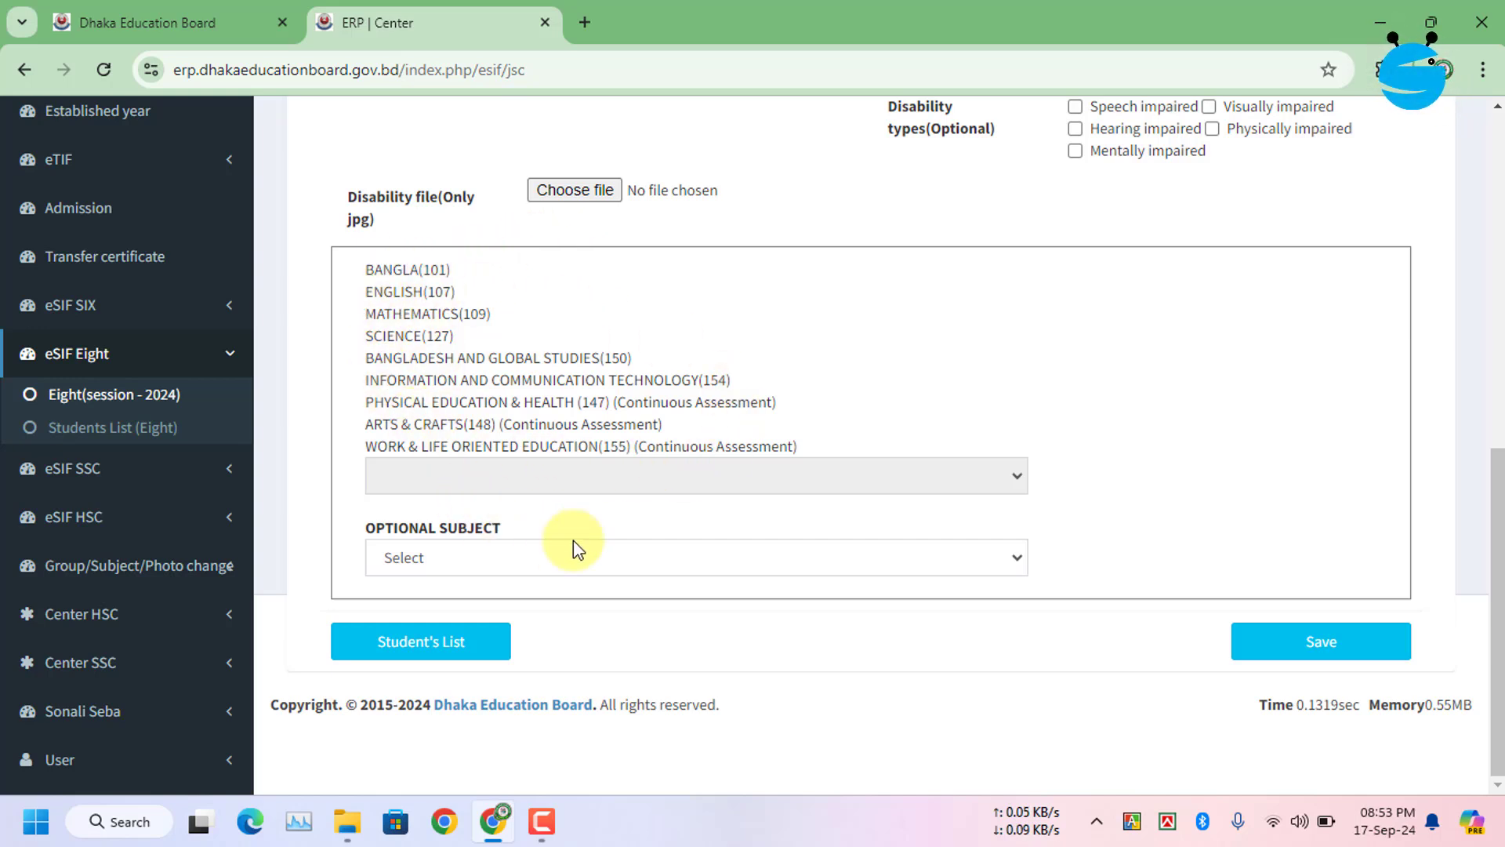
left_click(909, 555)
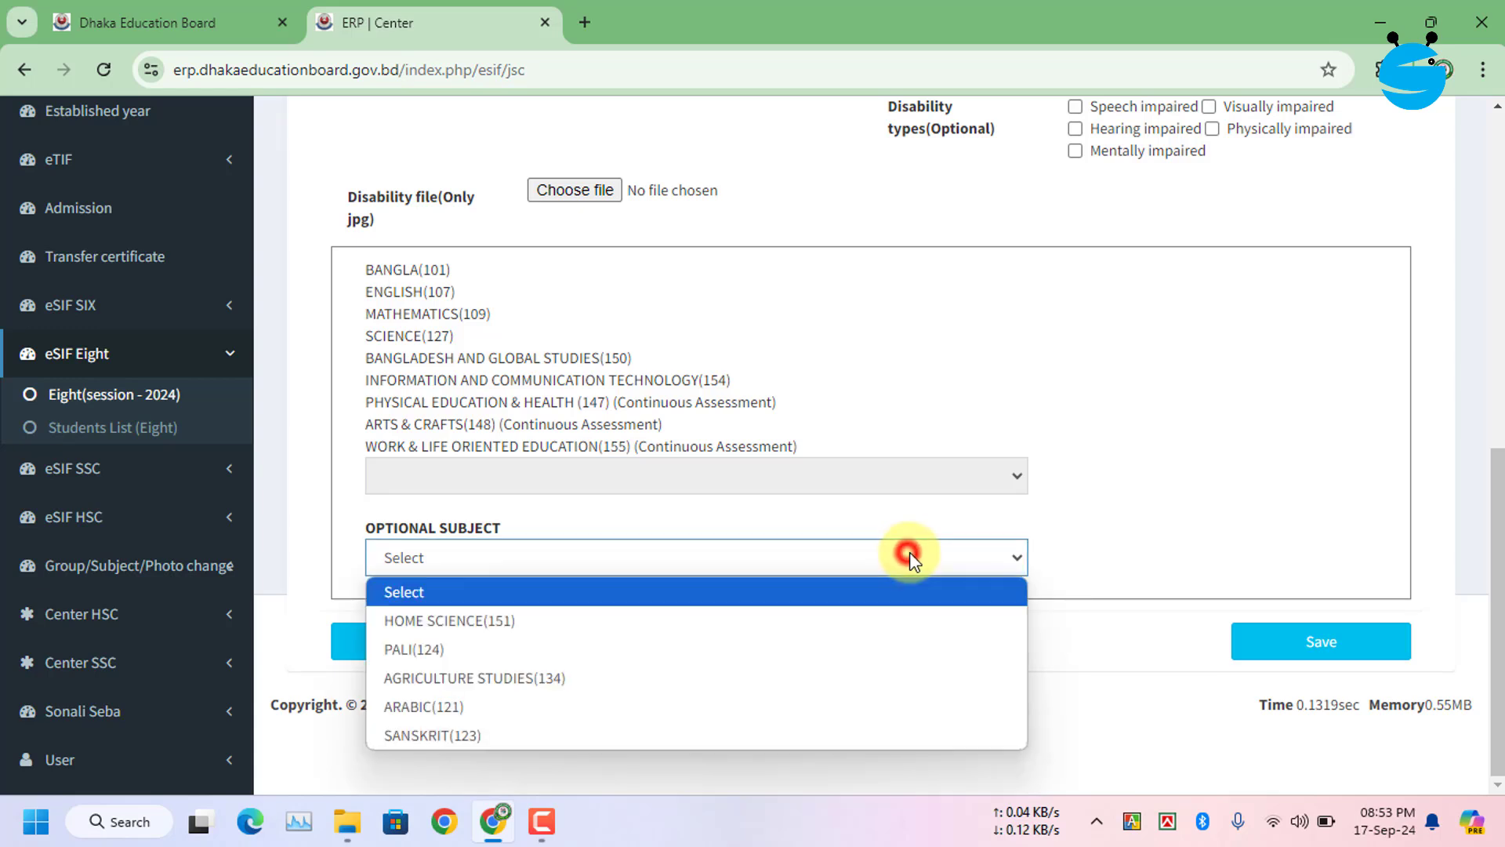
left_click(910, 554)
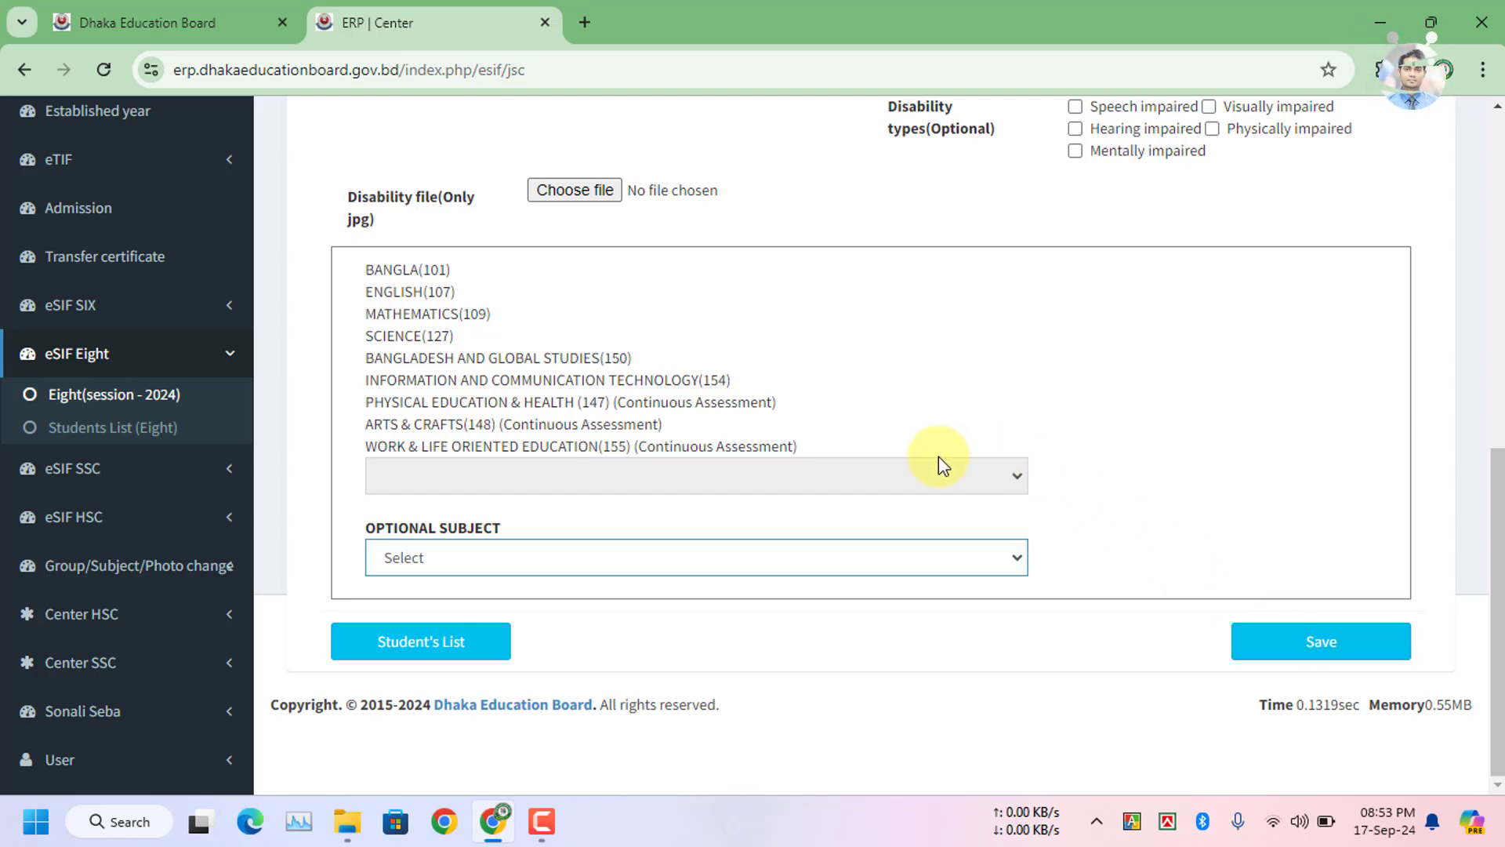
scroll(920, 468, "up", 5)
scroll(920, 467, "up", 4)
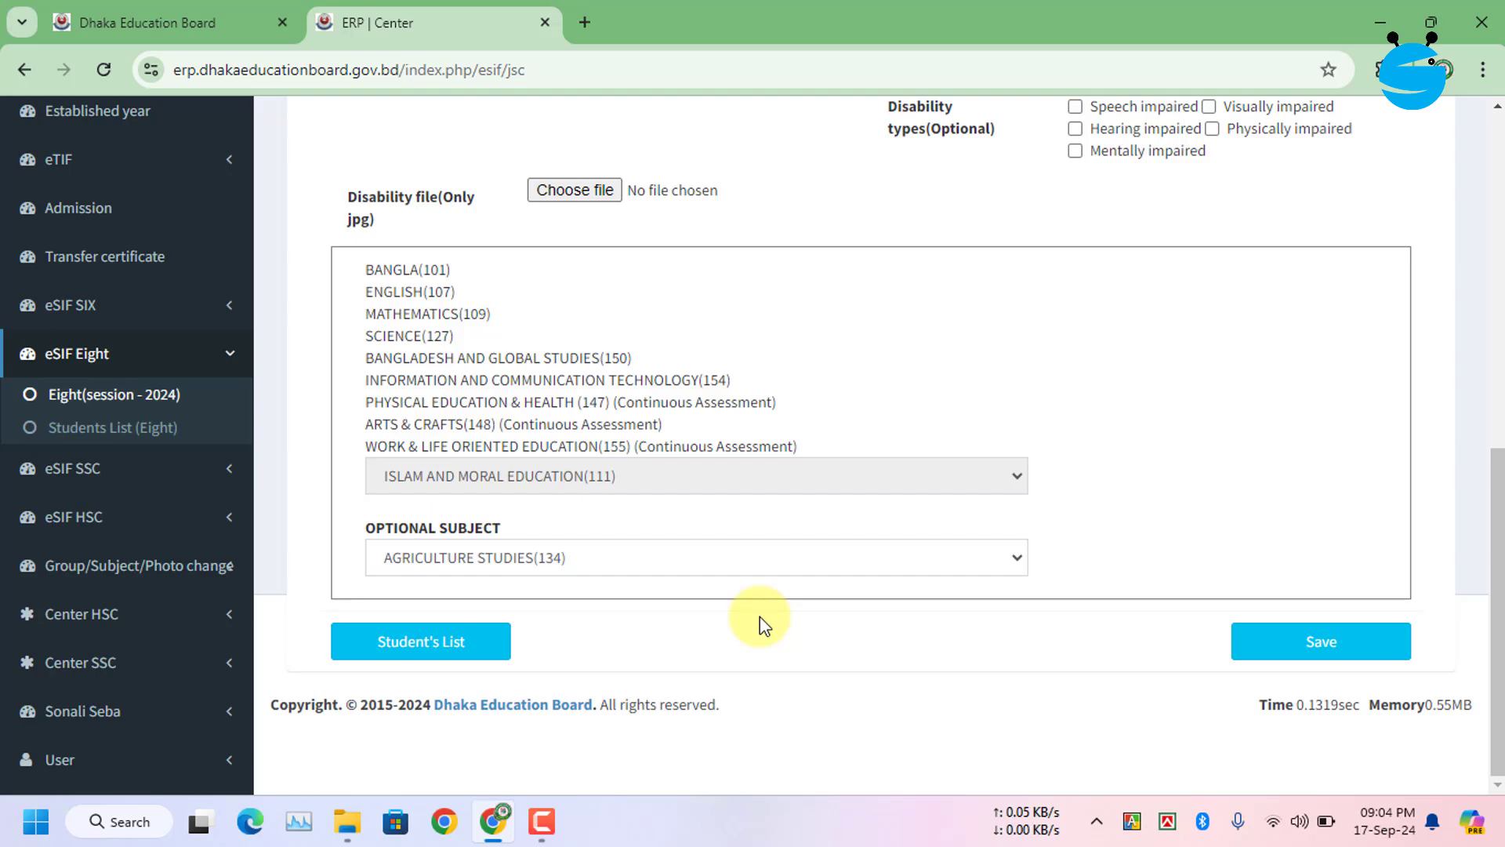
Attach the photo file 8_B_A_01.jpg to the filled-in student information form
scroll(760, 616, "up", 15)
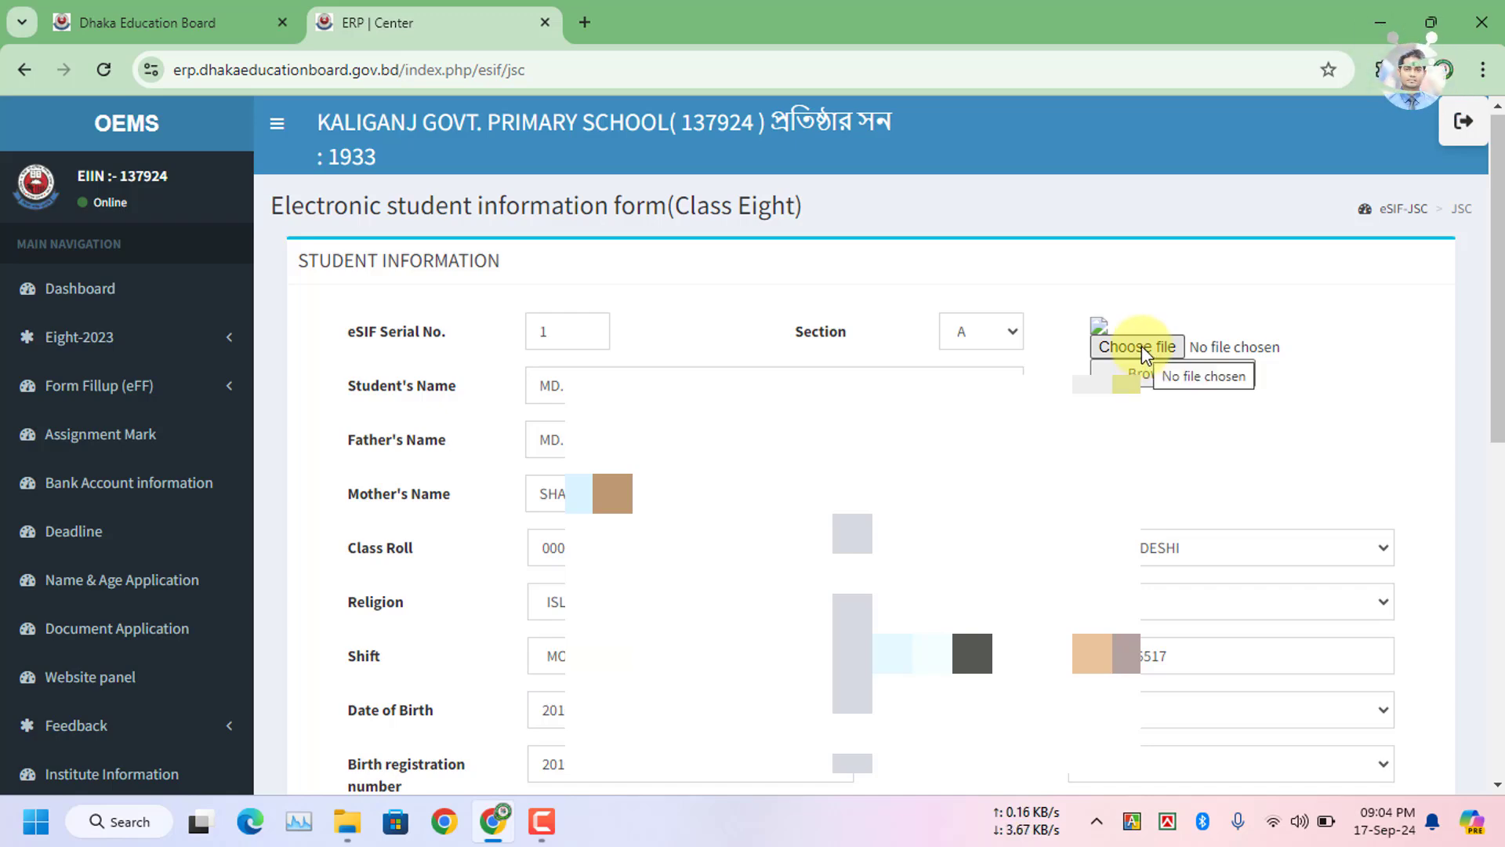
left_click(1141, 345)
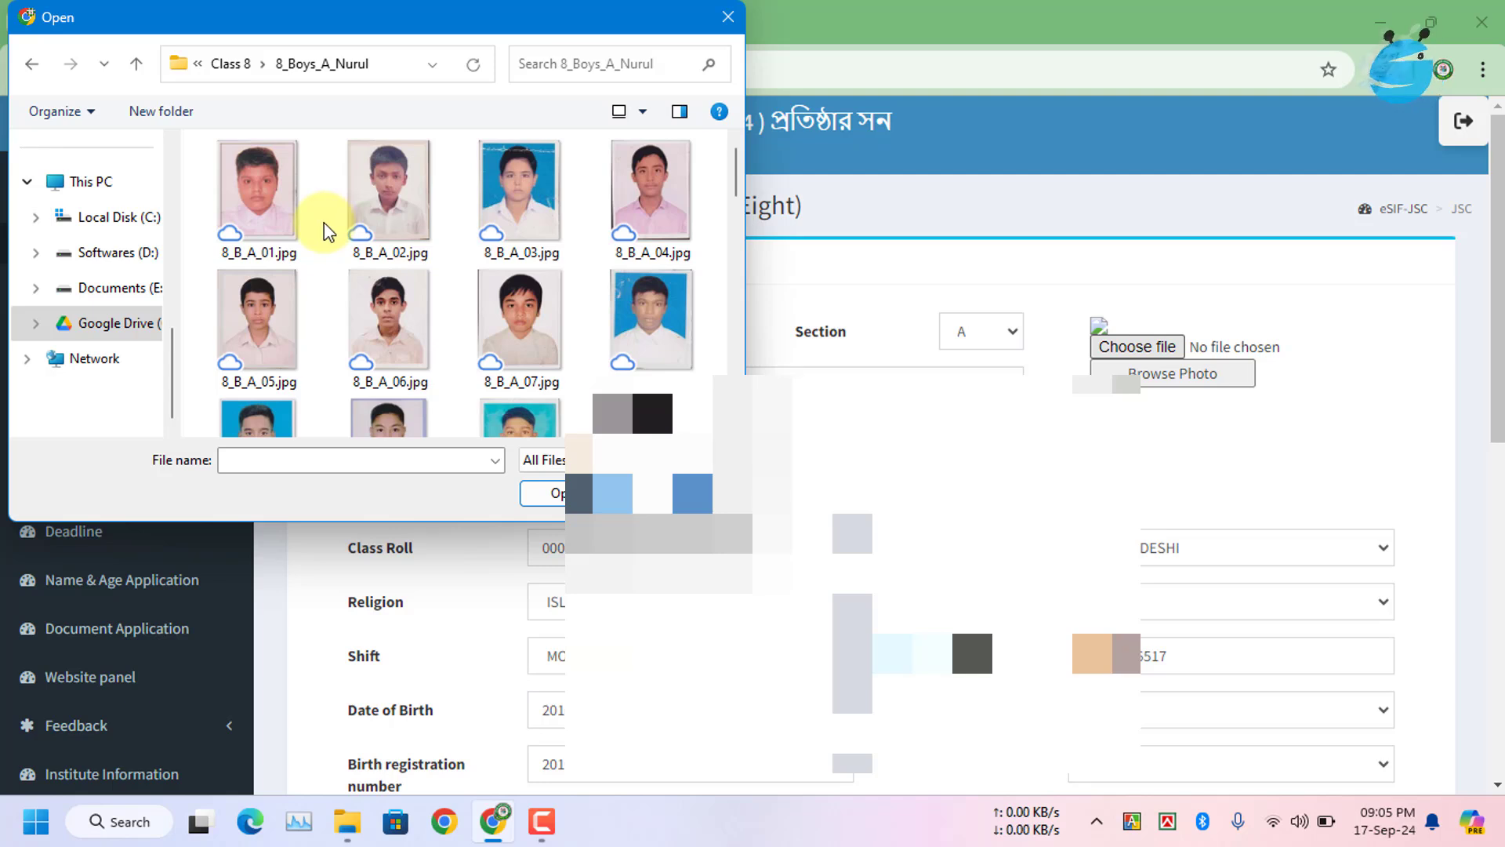
left_click(265, 181)
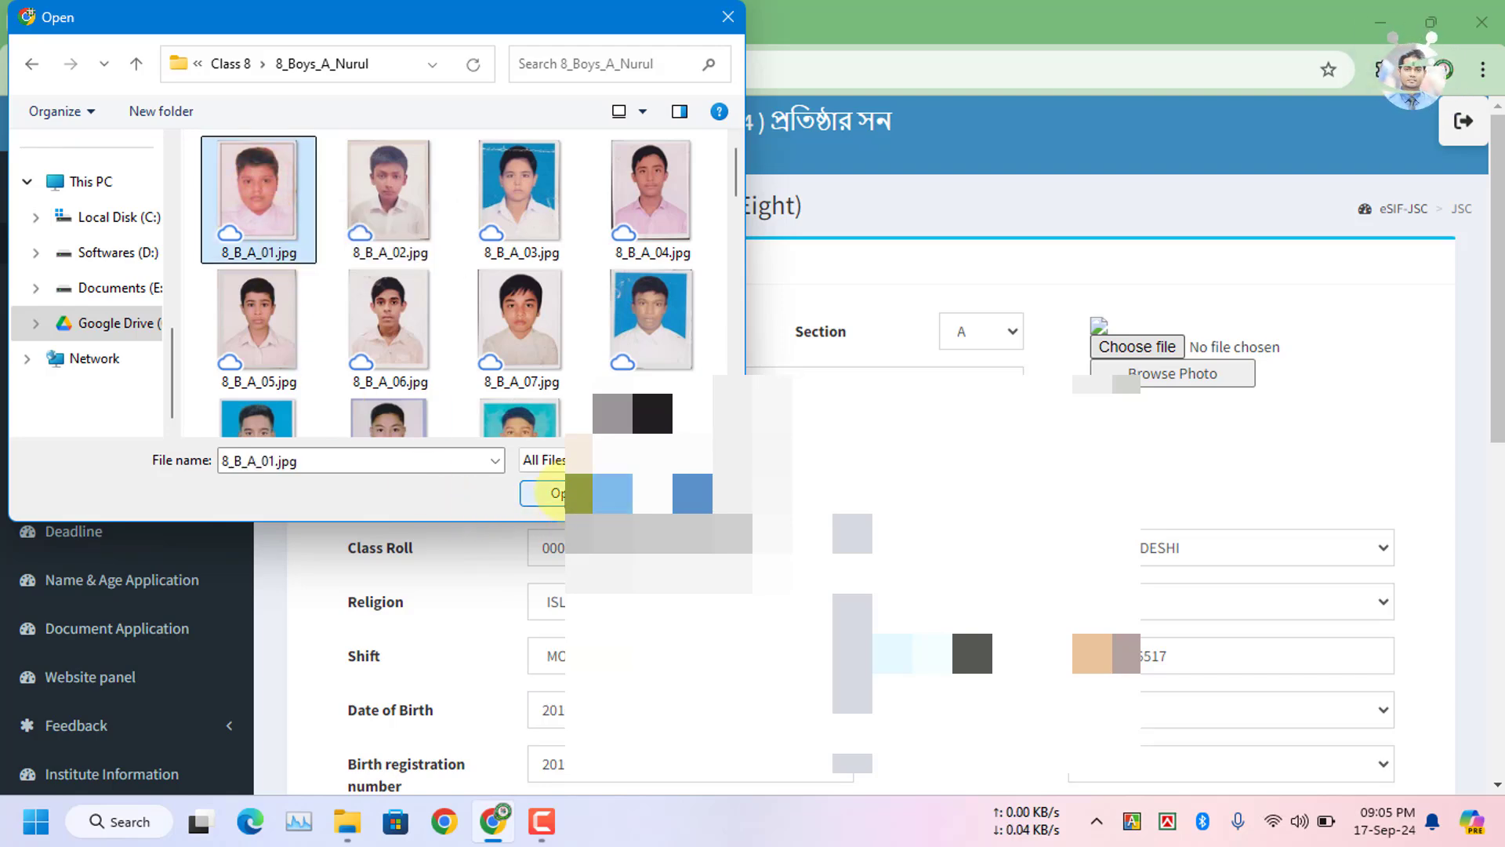
left_click(551, 492)
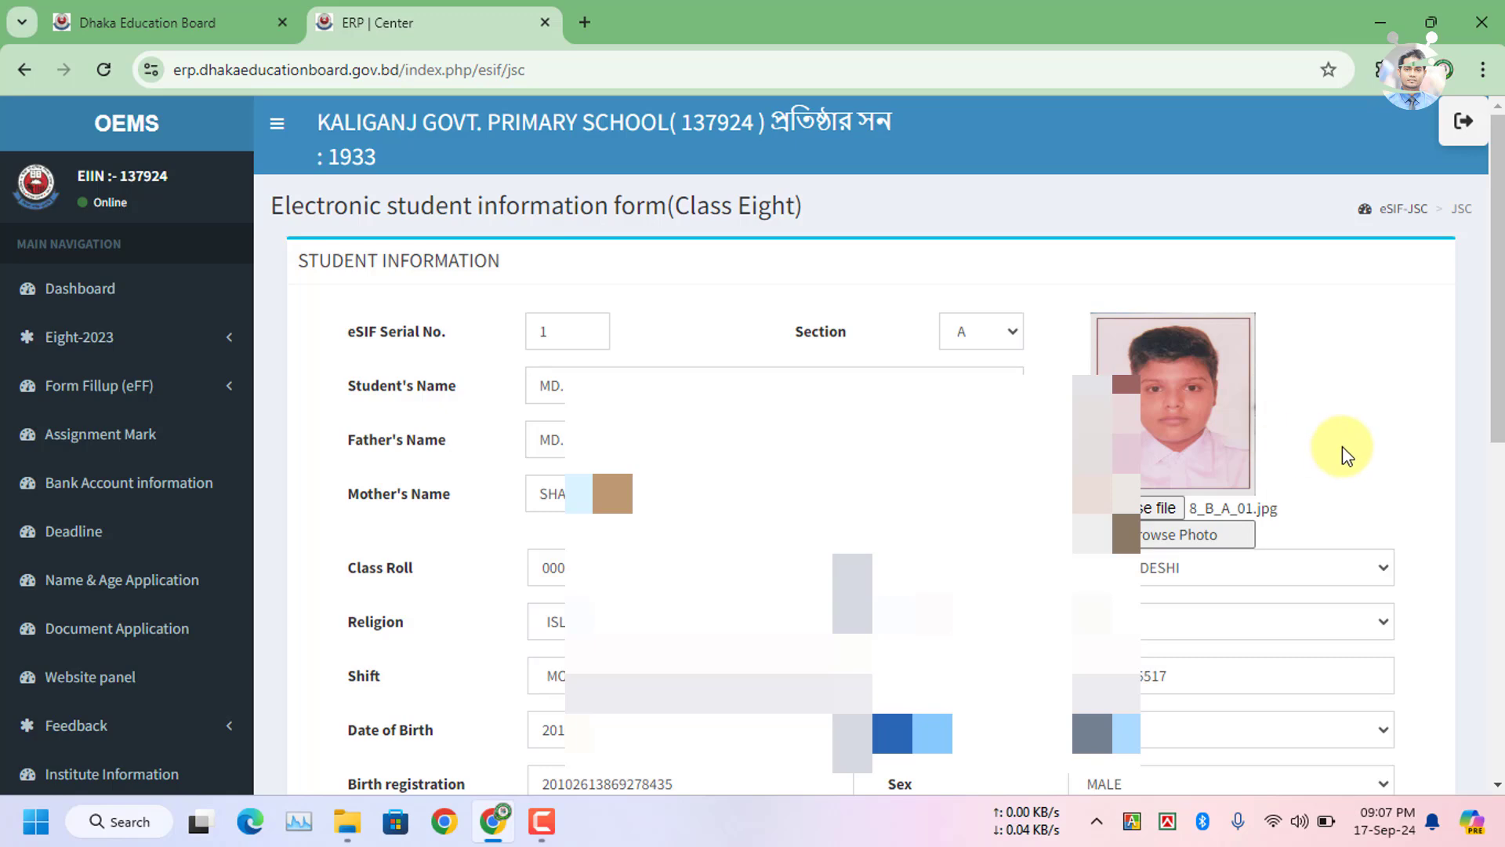
Save the completed Class Eight student information form
scroll(1342, 445, "down", 9)
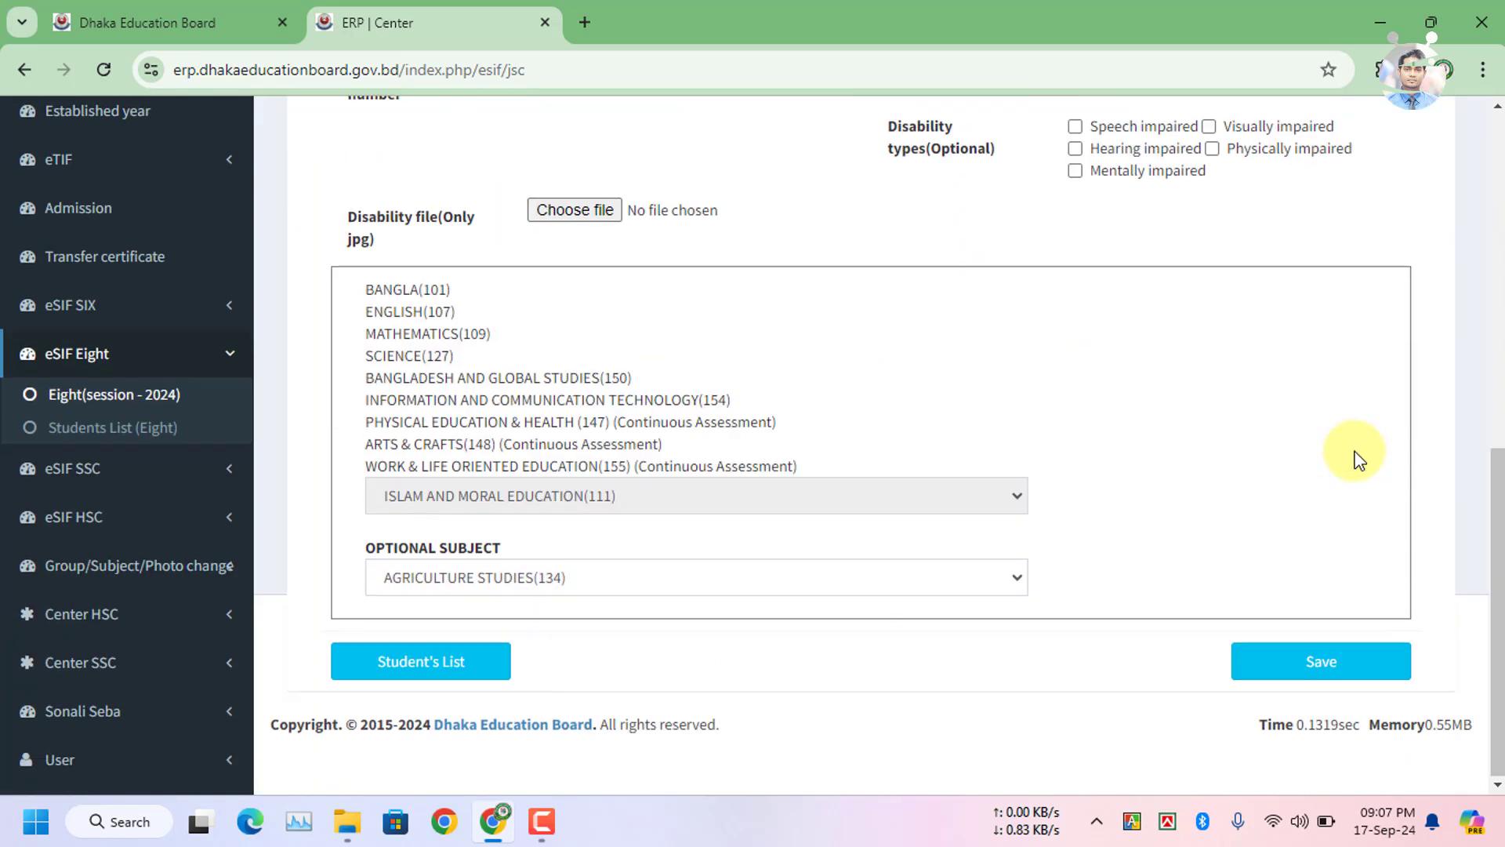
left_click(1301, 672)
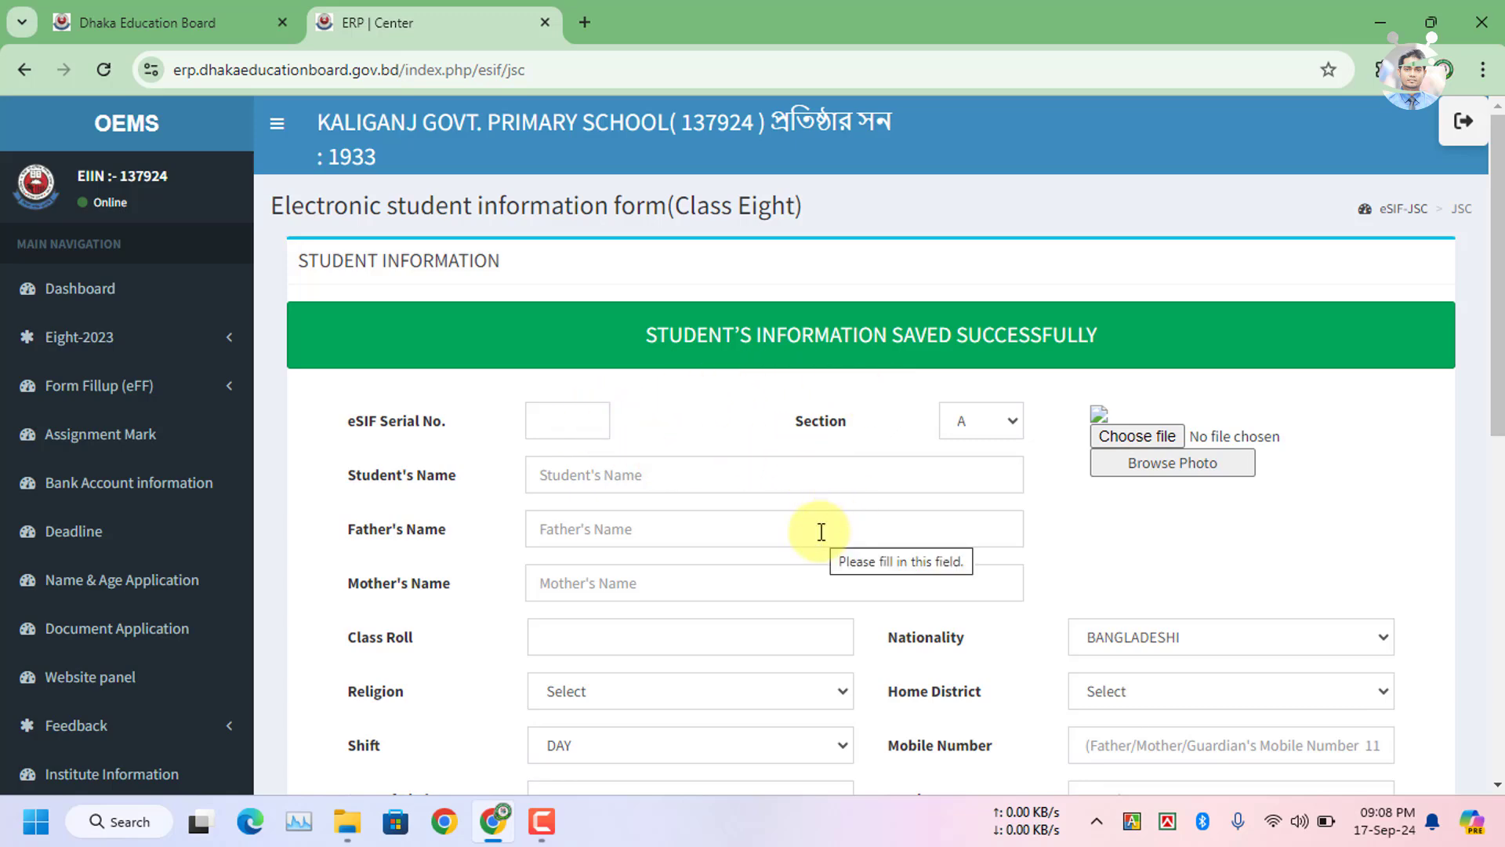
scroll(1203, 589, "down", 10)
scroll(1200, 584, "up", 10)
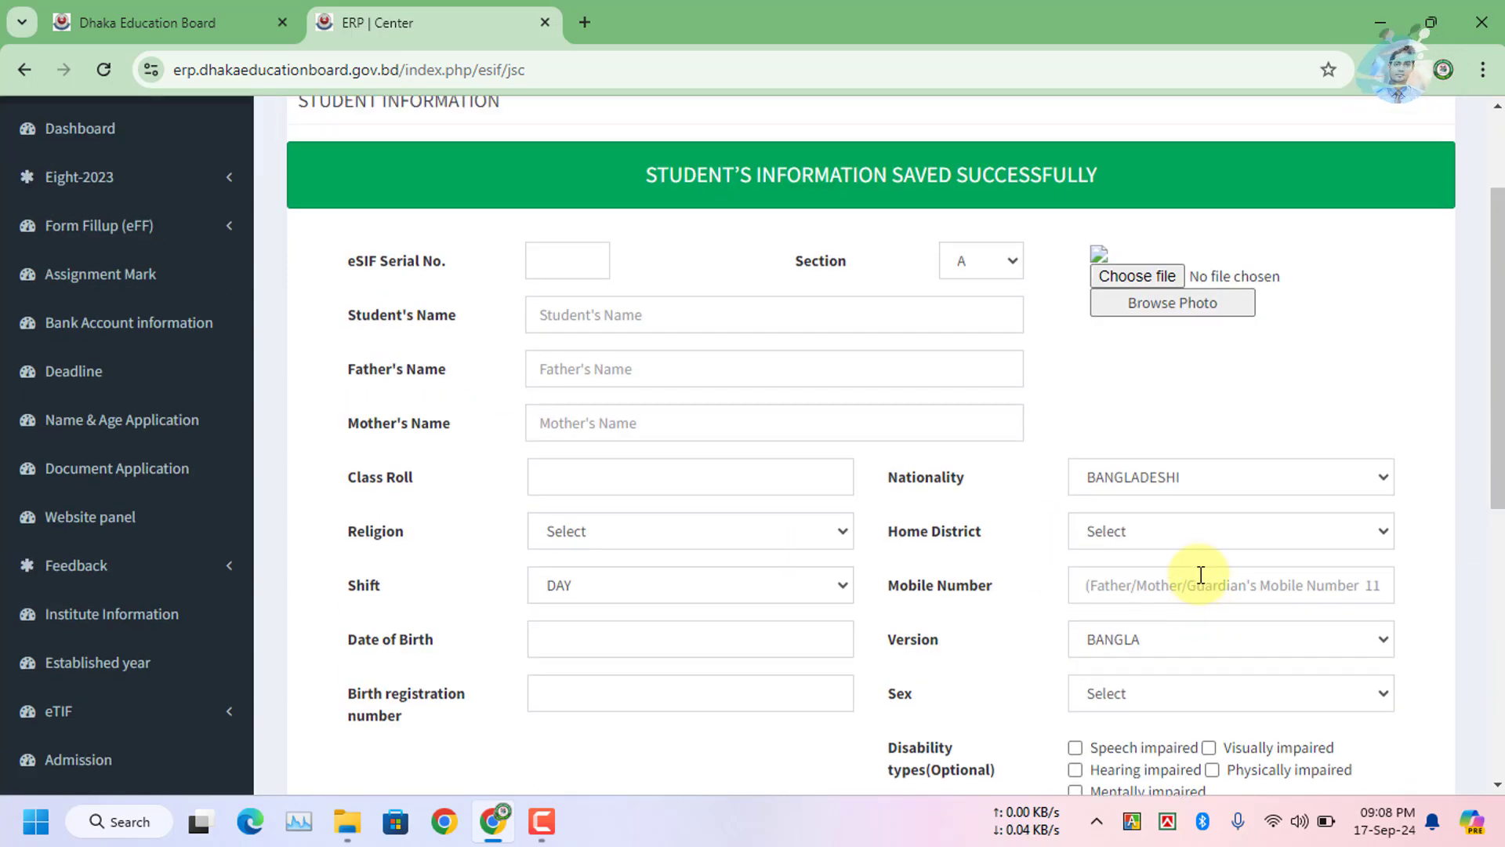